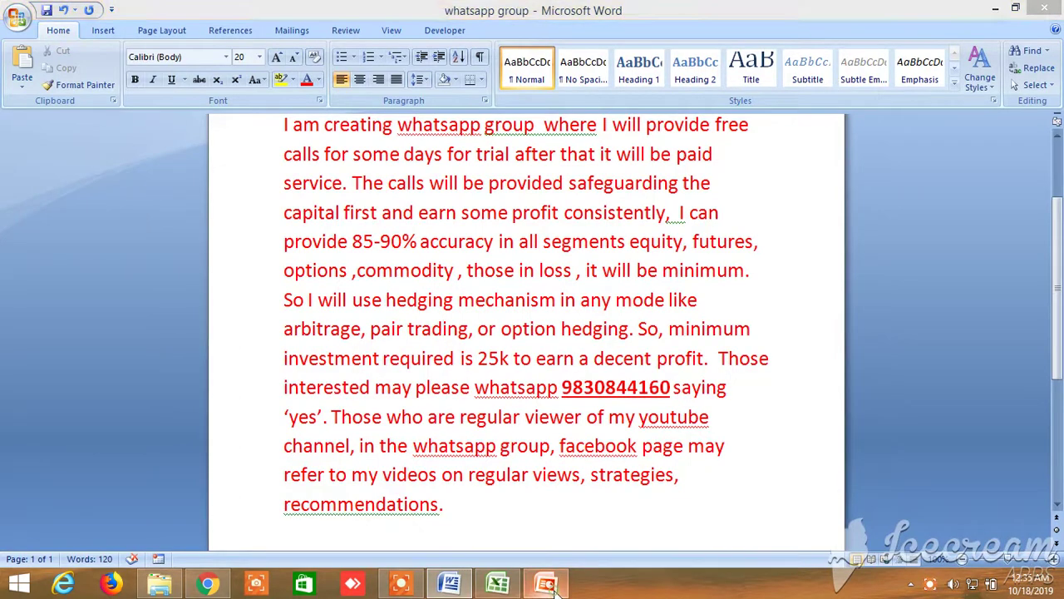
Step: Show the DISCALAIMER presentation, then switch back to the whatsapp group document and read through its invitation text
left_click(546, 584)
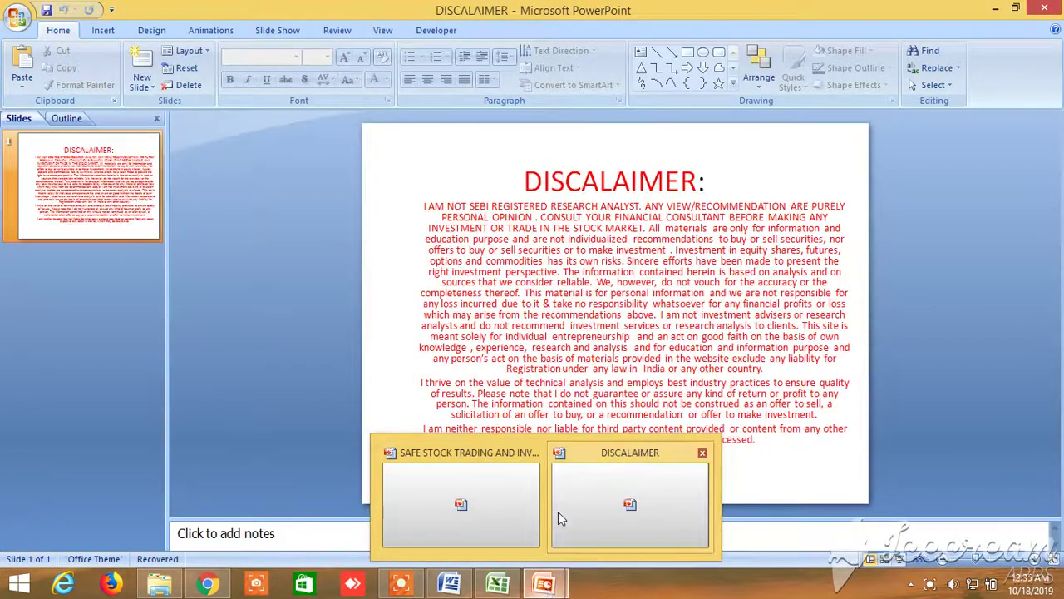
left_click(449, 582)
scroll(454, 509, "up", 2)
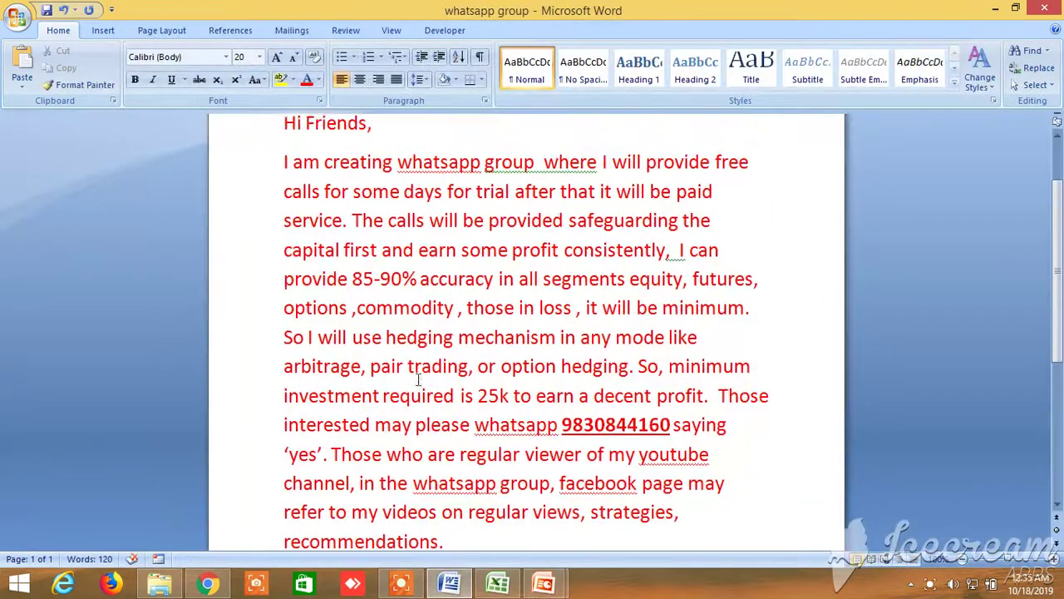
scroll(420, 378, "down", 1)
scroll(591, 387, "down", 1)
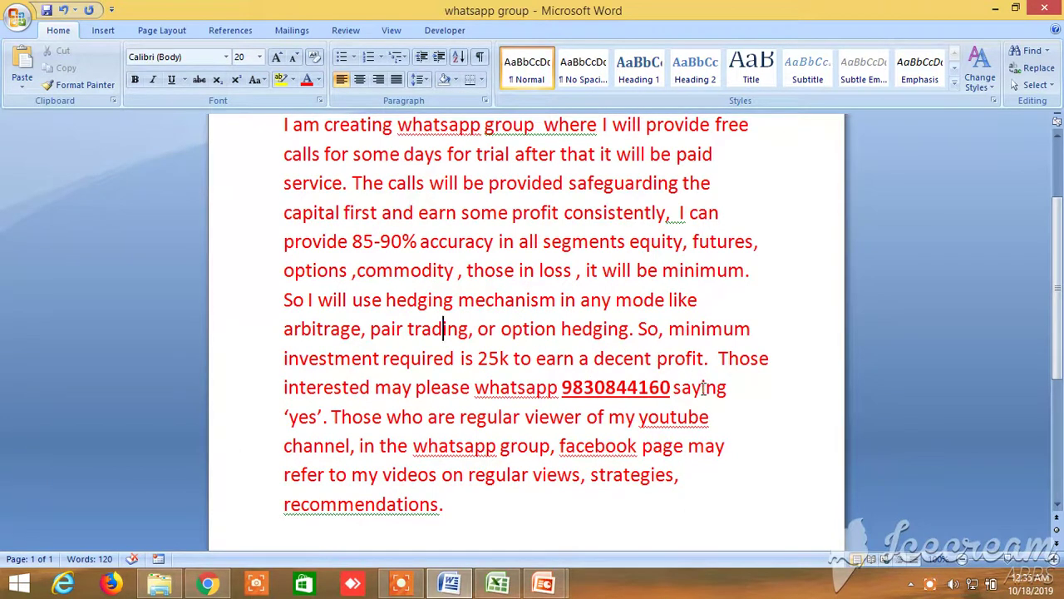
Step: Switch to the NEW BUY SELL LEVEL workbook and survey the filtered stocks' columns from HIGH across to the EMA 5-8-13 crossover
left_click(222, 589)
left_click(499, 586)
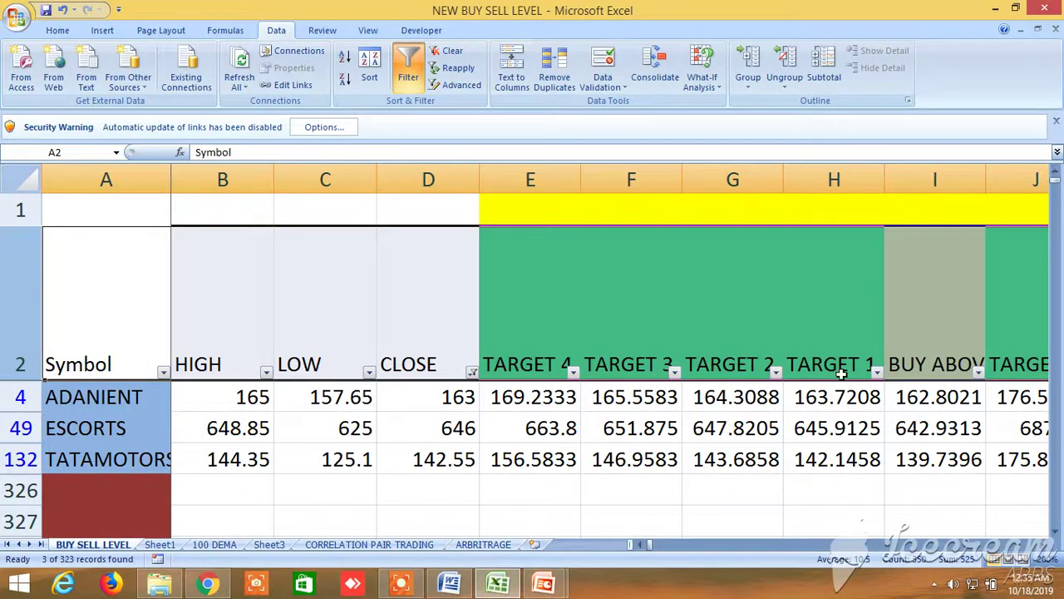
left_click(930, 340)
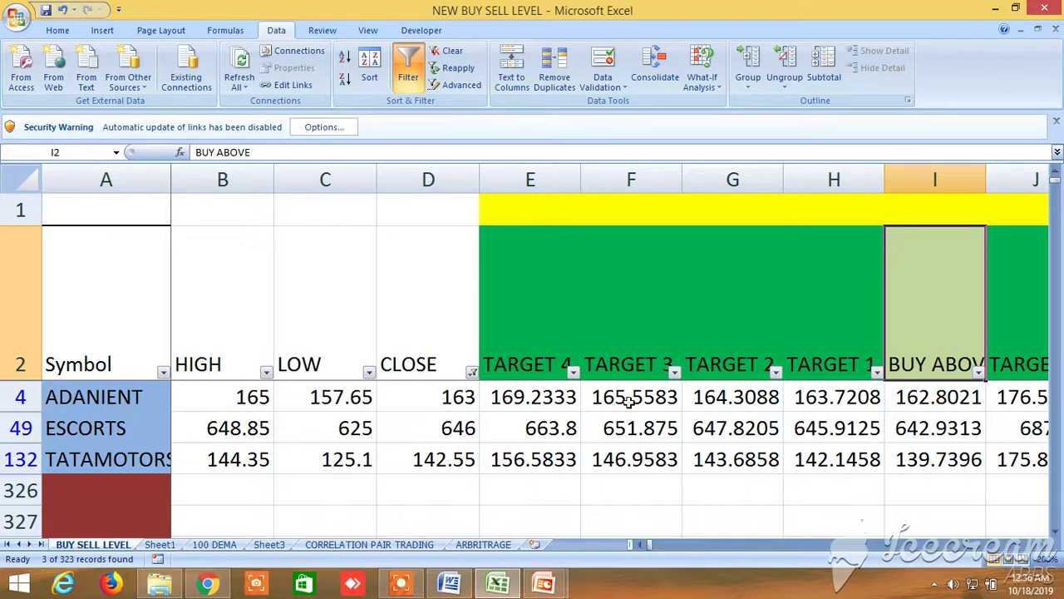
left_click(1044, 545)
left_click_drag(1044, 546, 1048, 552)
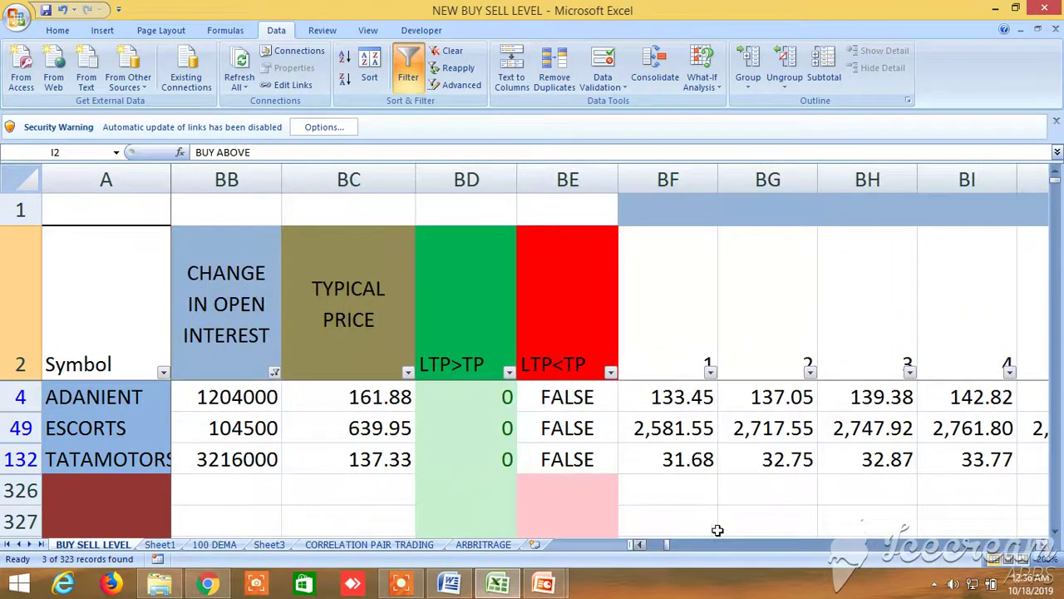
left_click_drag(642, 548, 641, 548)
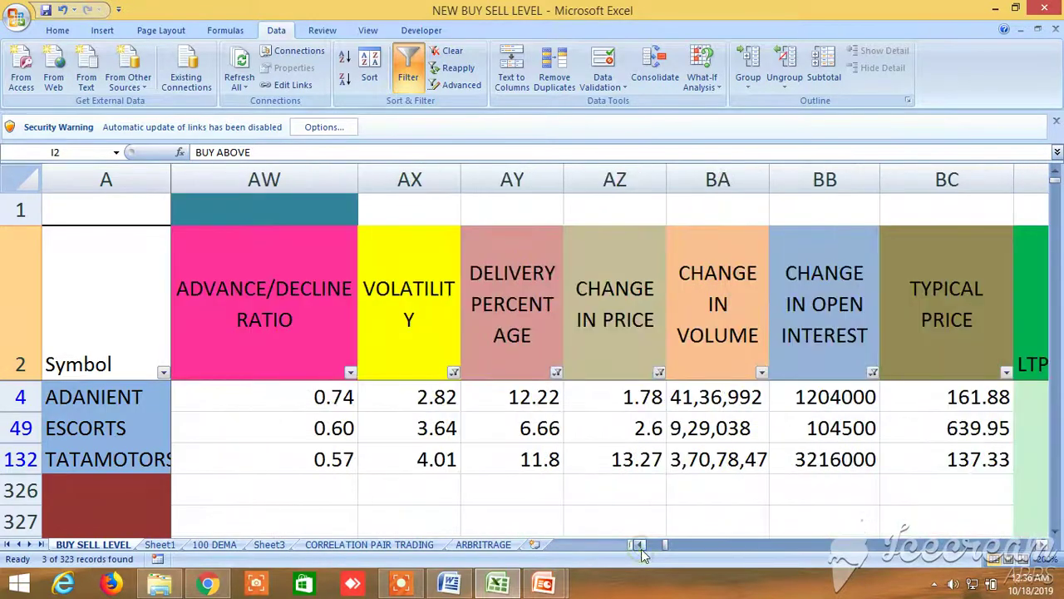
left_click_drag(1046, 550, 1047, 552)
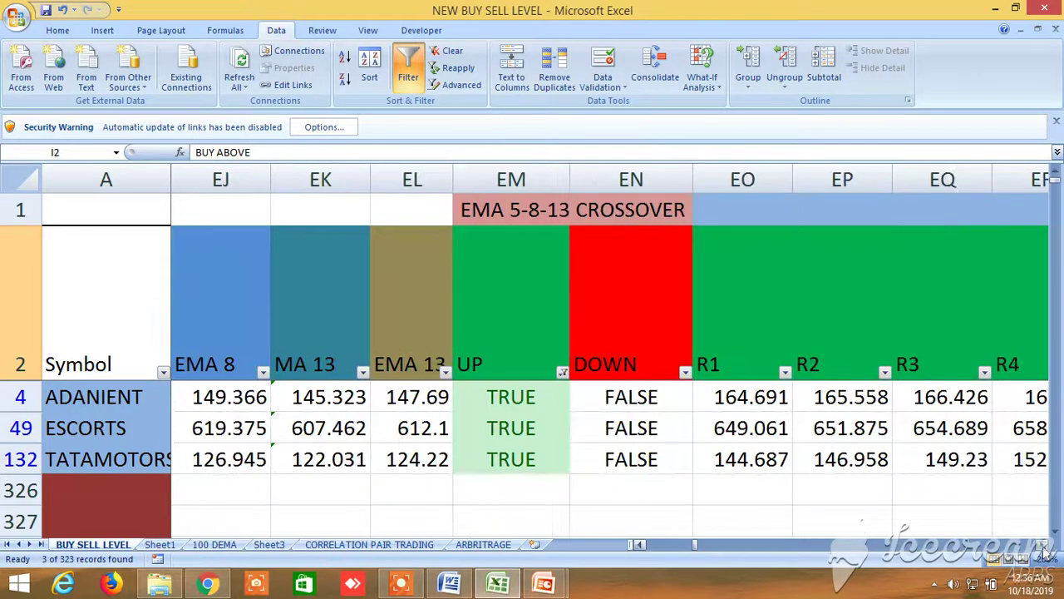
left_click_drag(689, 543, 654, 544)
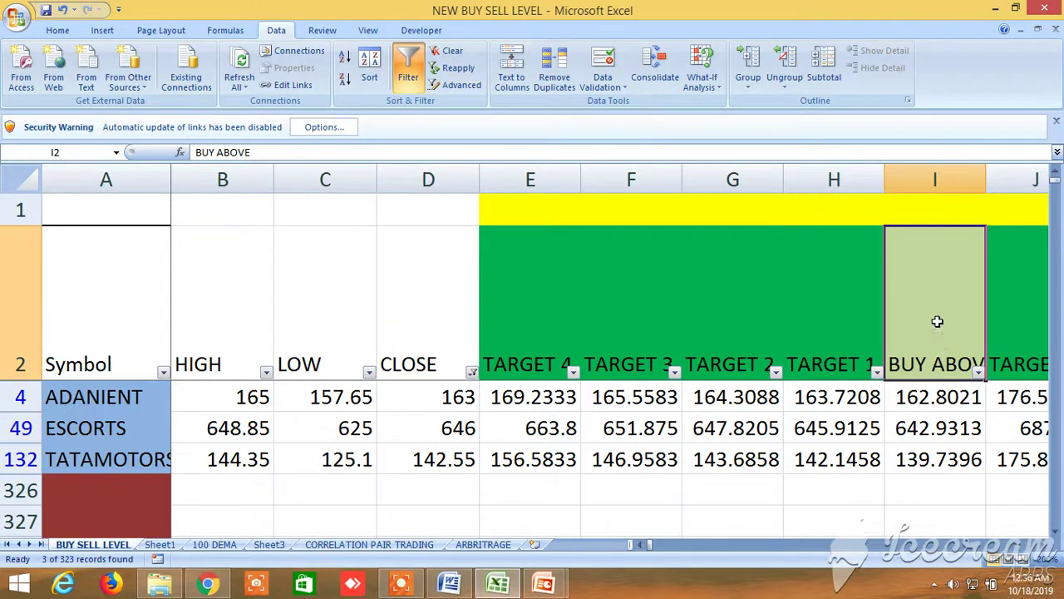
Step: Examine the green buy-side columns around BUY ABOVE, from TARGET 1 to TARGET 8, for the filtered stocks
left_click(829, 311)
left_click(557, 298)
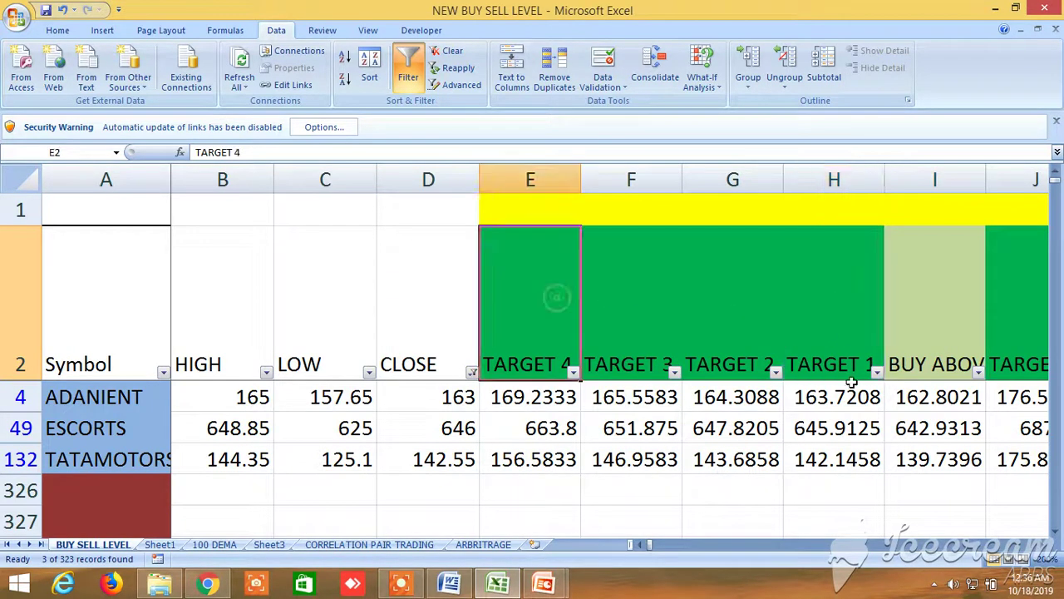
left_click(1041, 544)
left_click(1041, 544)
left_click(831, 330)
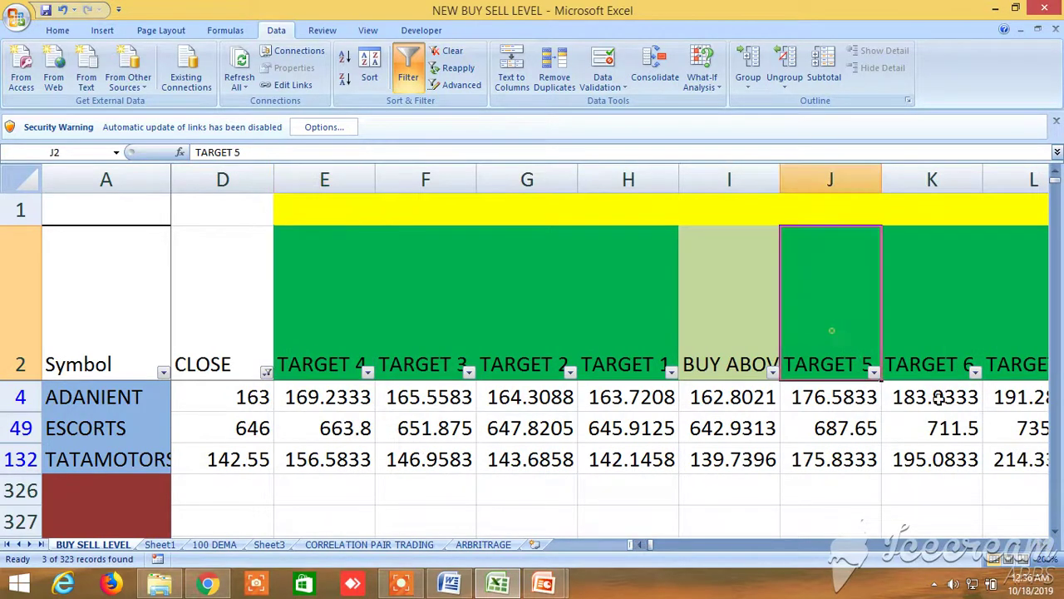
left_click(1041, 544)
left_click(1041, 544)
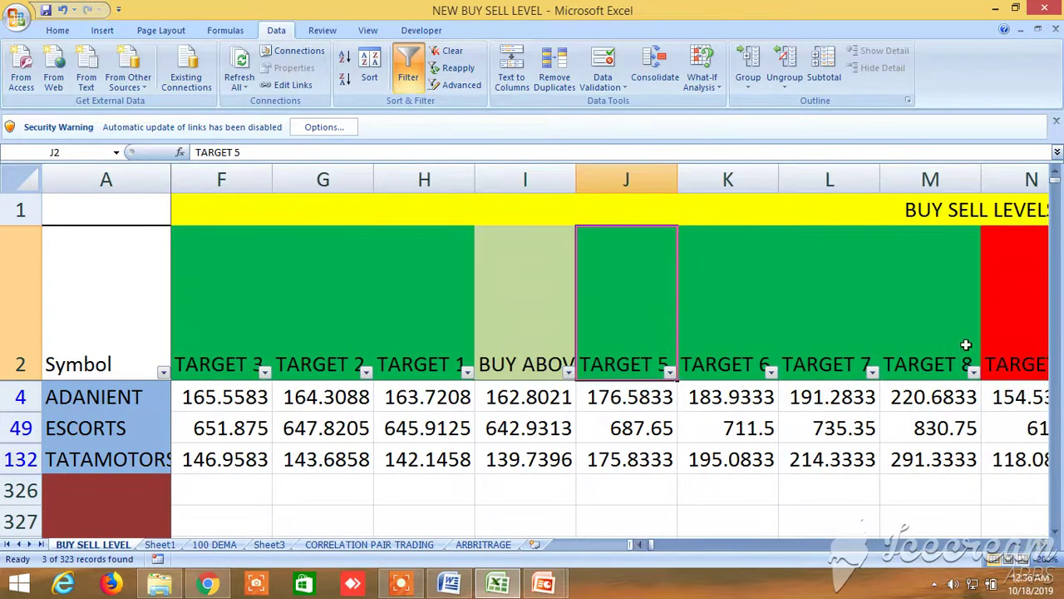
left_click(944, 321)
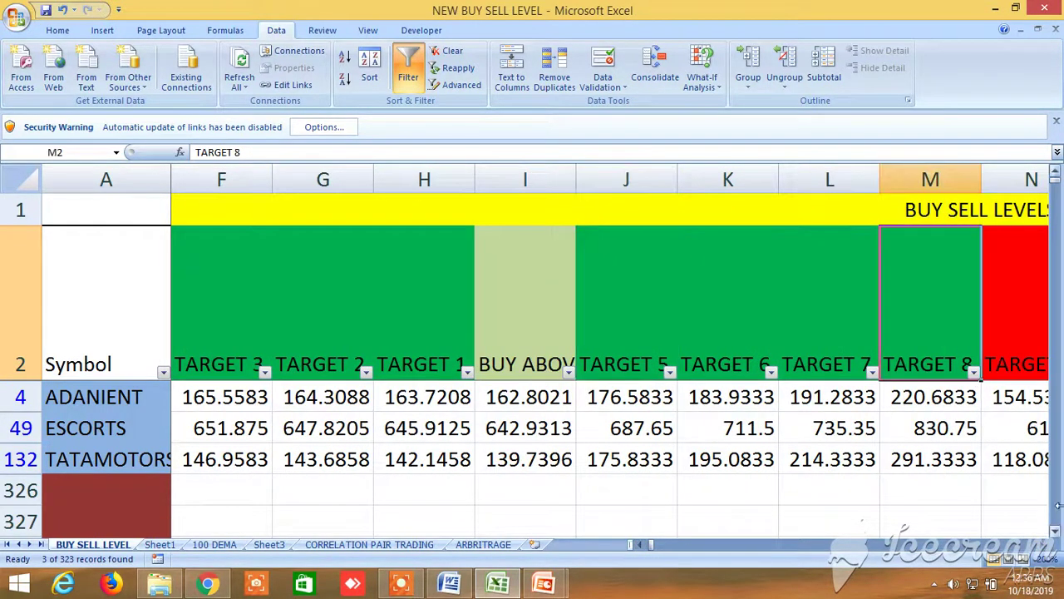
Step: Examine the SELL BELOW column and its red TARGET 1 to TARGET 4 columns for the filtered stocks
left_click(1045, 545)
left_click(1044, 544)
left_click(1044, 544)
left_click(1044, 545)
left_click(1045, 545)
left_click(1045, 545)
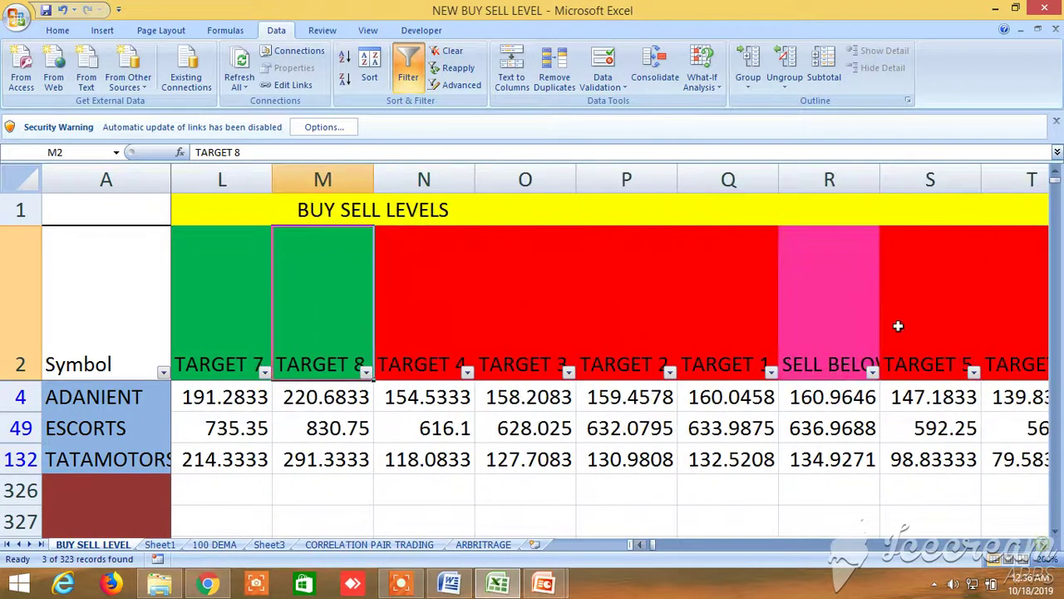
left_click(823, 295)
left_click(743, 309)
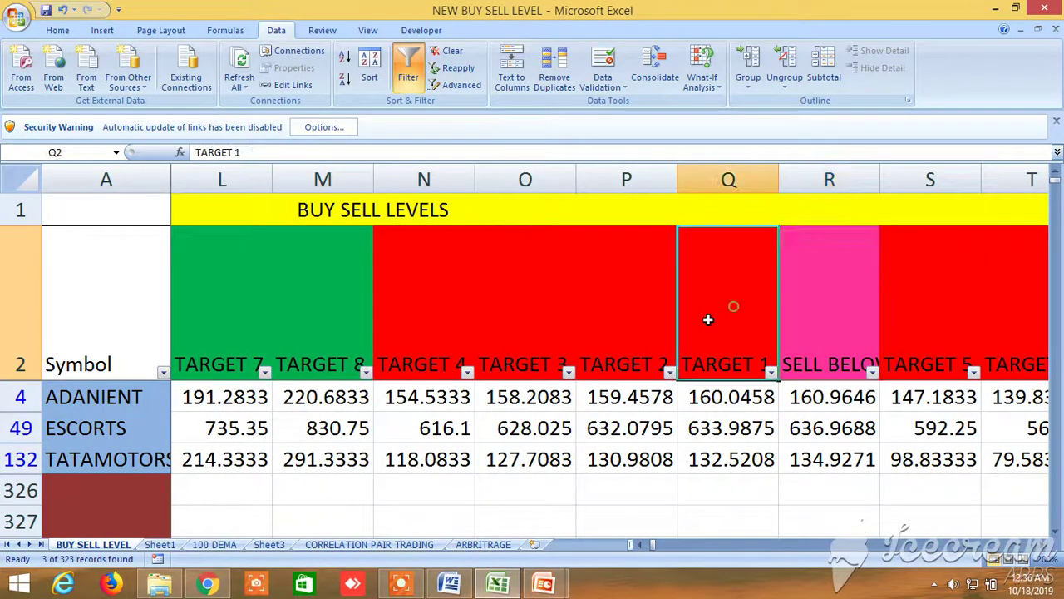
left_click(413, 301)
Step: Review the remaining sell targets and the columns comparing LTP with the buy, sell and target levels
left_click(1042, 545)
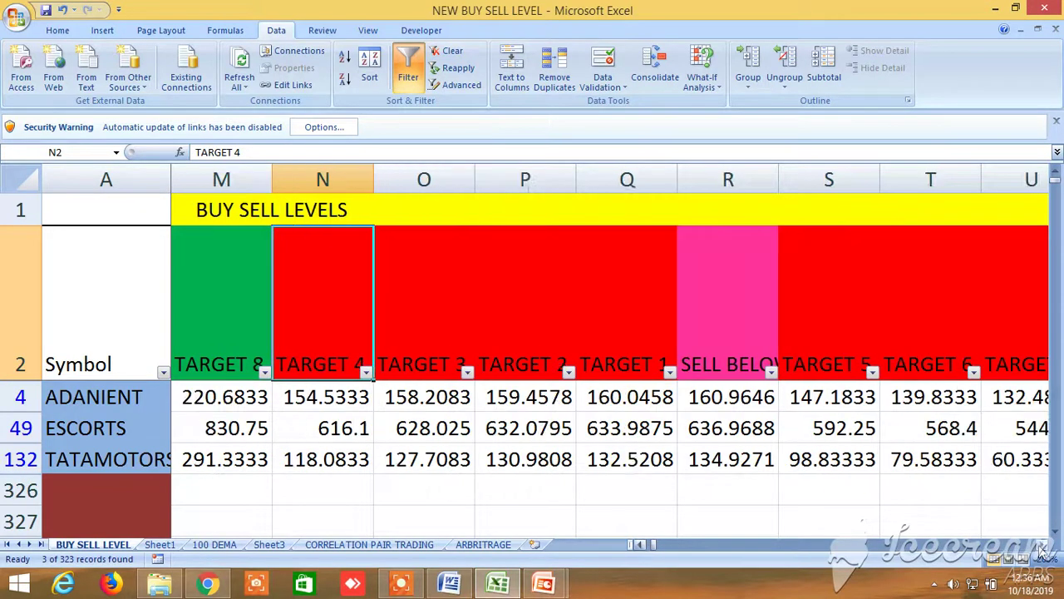
left_click(1041, 545)
left_click(1042, 545)
left_click(1041, 545)
left_click(1041, 545)
left_click(1041, 544)
left_click(1041, 545)
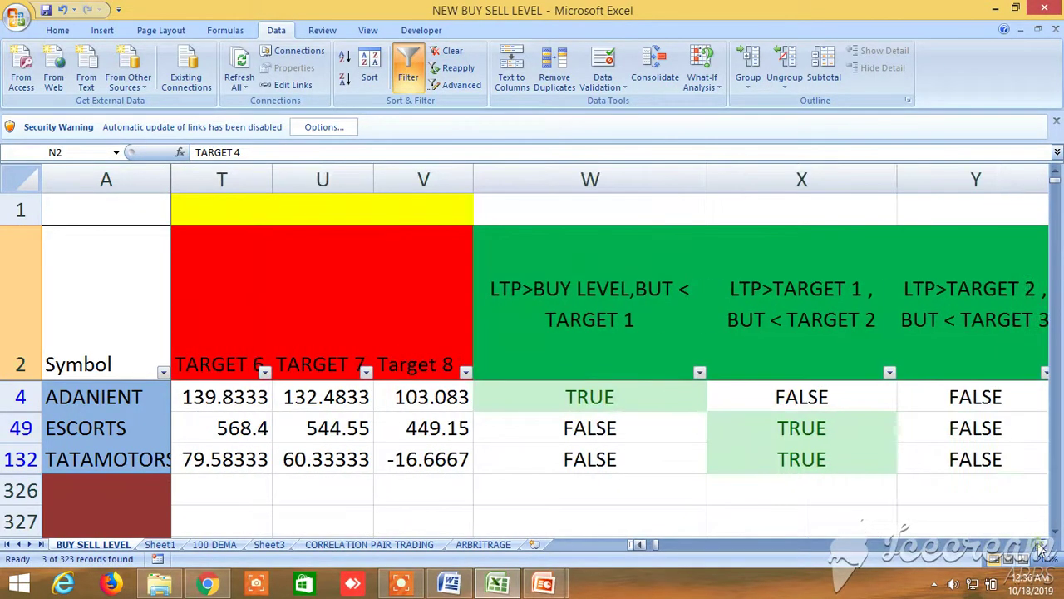
left_click(1041, 544)
left_click(1041, 545)
left_click_drag(1039, 524, 1041, 545)
left_click(1041, 545)
left_click(1041, 545)
left_click(1041, 545)
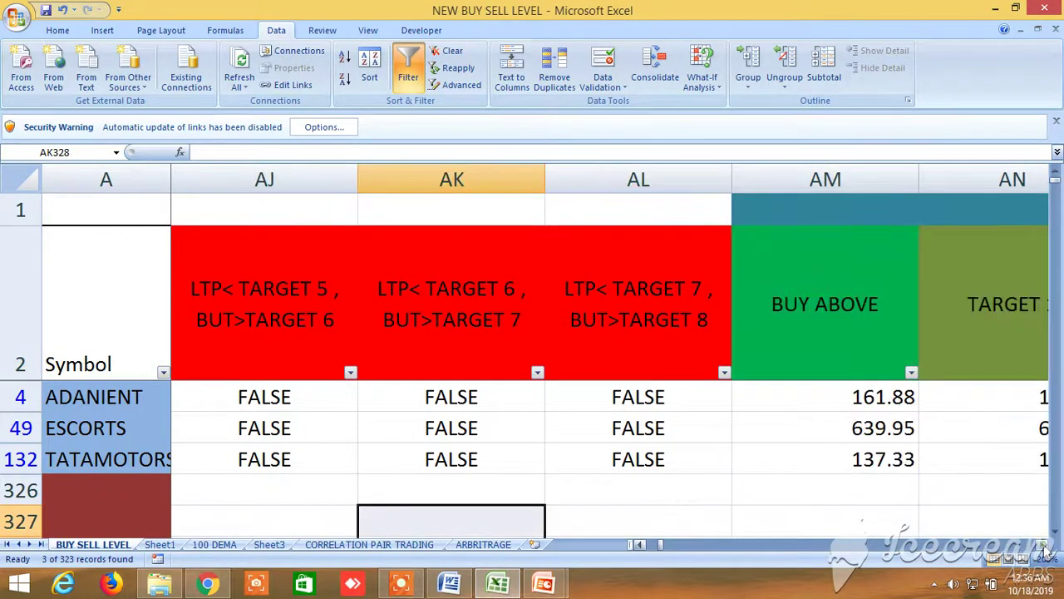
Step: Review the ALTERNATIVE BUY SELL LEVELS section through its targets to the ADVANCE, DECLINE and ADVANCE/DECLINE RATIO columns
left_click(1042, 545)
left_click(1041, 545)
left_click(1041, 544)
left_click(1042, 545)
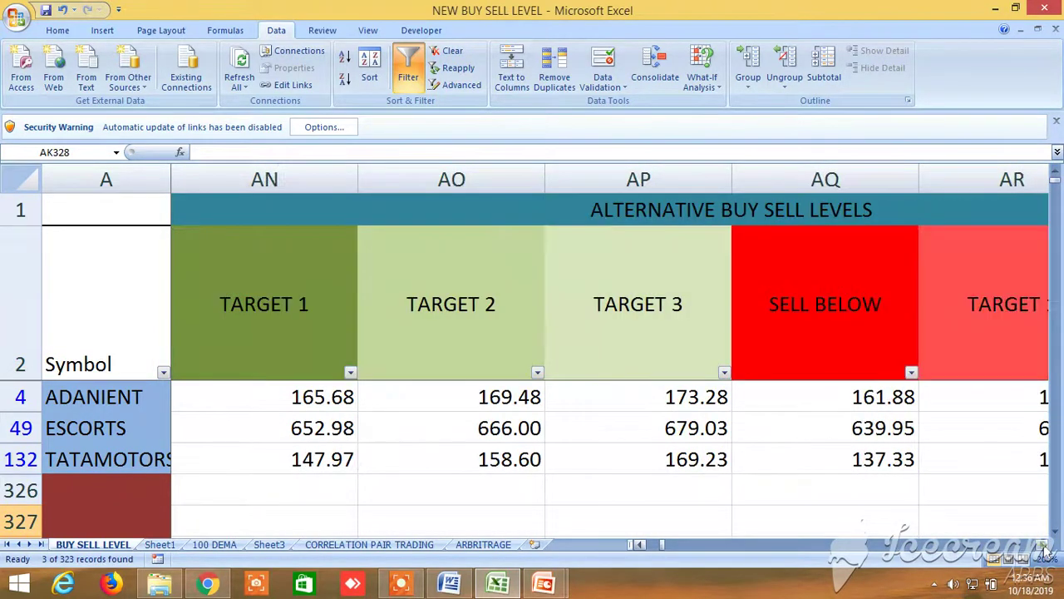
left_click(1041, 545)
left_click(1041, 545)
left_click(1041, 544)
left_click(1041, 544)
left_click(1041, 545)
left_click(1041, 545)
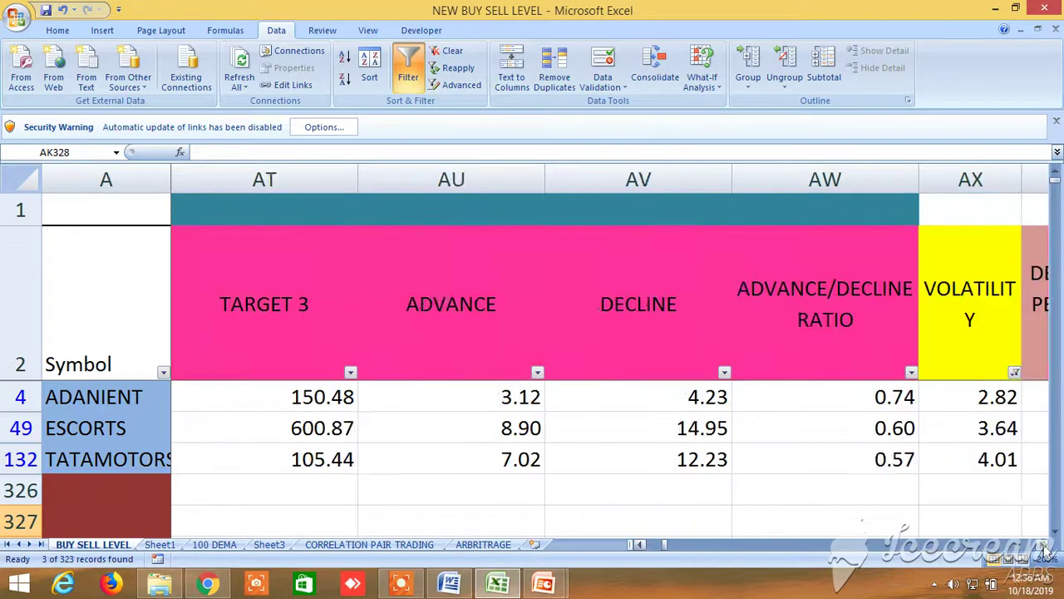
Step: Look through the technical indicator columns, including FIBONACCI LEVEL, the cloud and Chikou Span signals, up to the 52-week highs and lows
left_click(1041, 544)
left_click_drag(1042, 545, 1041, 544)
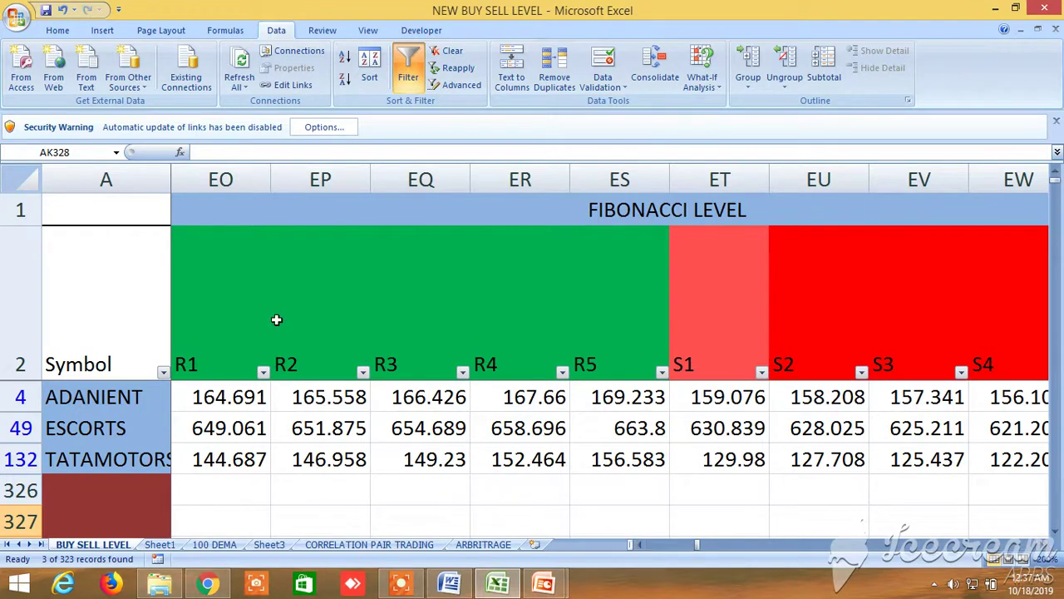
left_click_drag(1042, 544, 1048, 552)
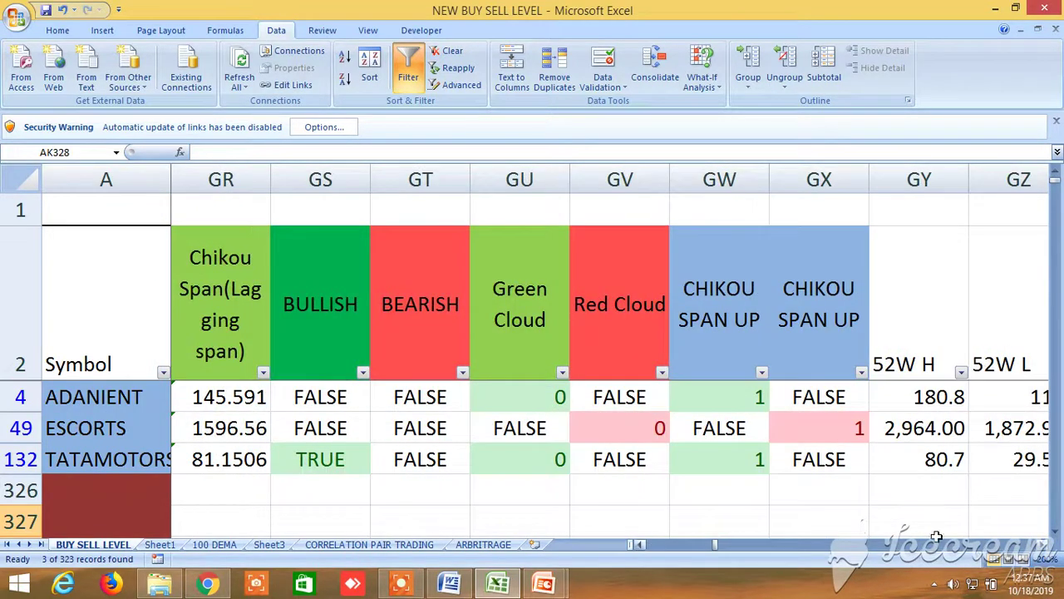
Step: Examine the Buy at/above and Sell at/below columns with their five targets near the sheet's far end, then return to the first columns
left_click_drag(714, 549, 1016, 554)
left_click(1041, 545)
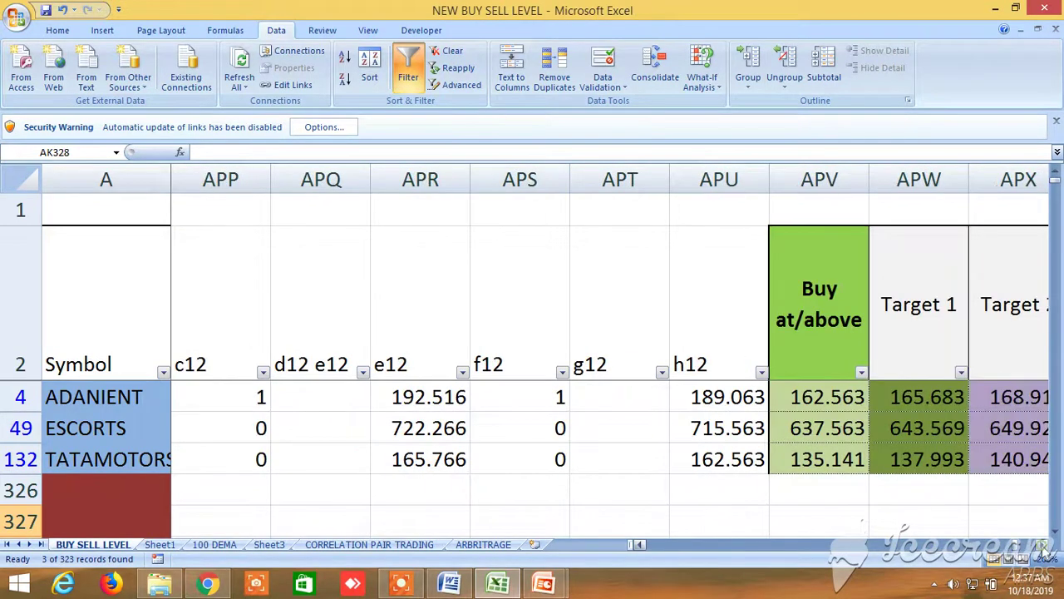
left_click(1042, 546)
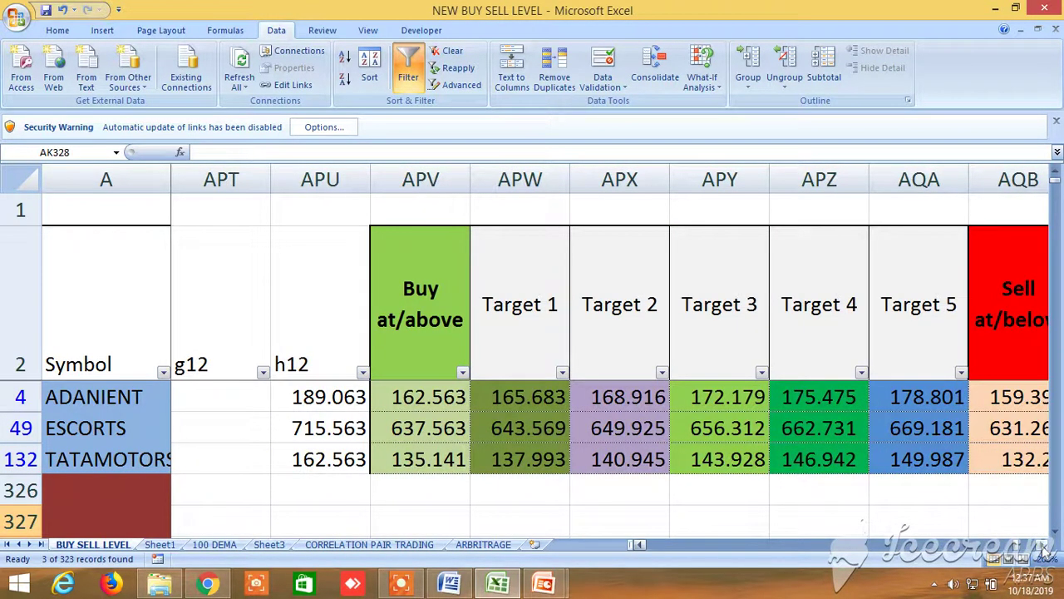
left_click(1042, 546)
left_click(1042, 546)
left_click(1042, 546)
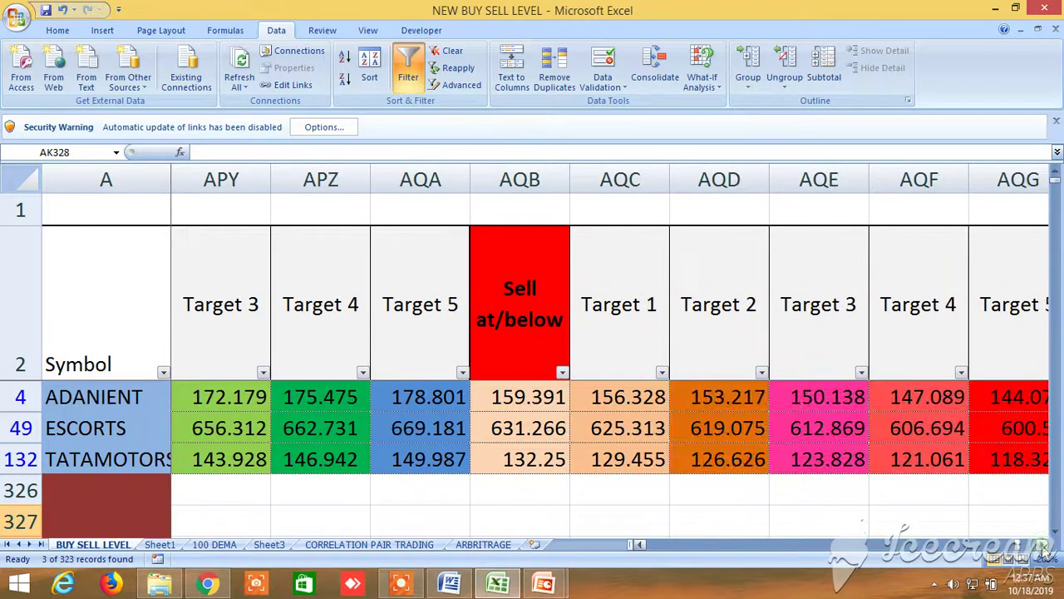
left_click(1042, 546)
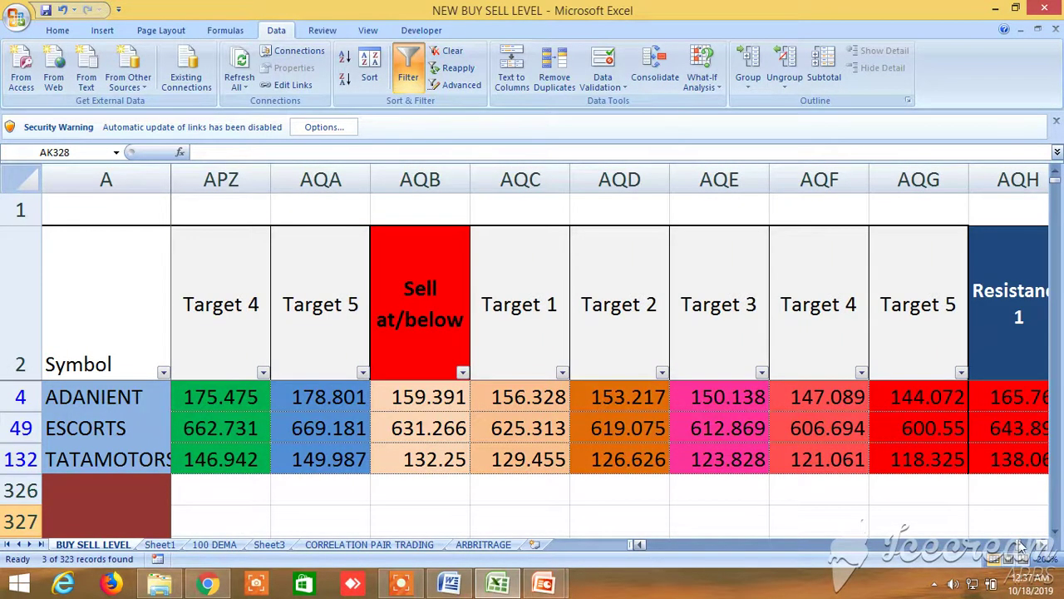
left_click_drag(1021, 547, 640, 557)
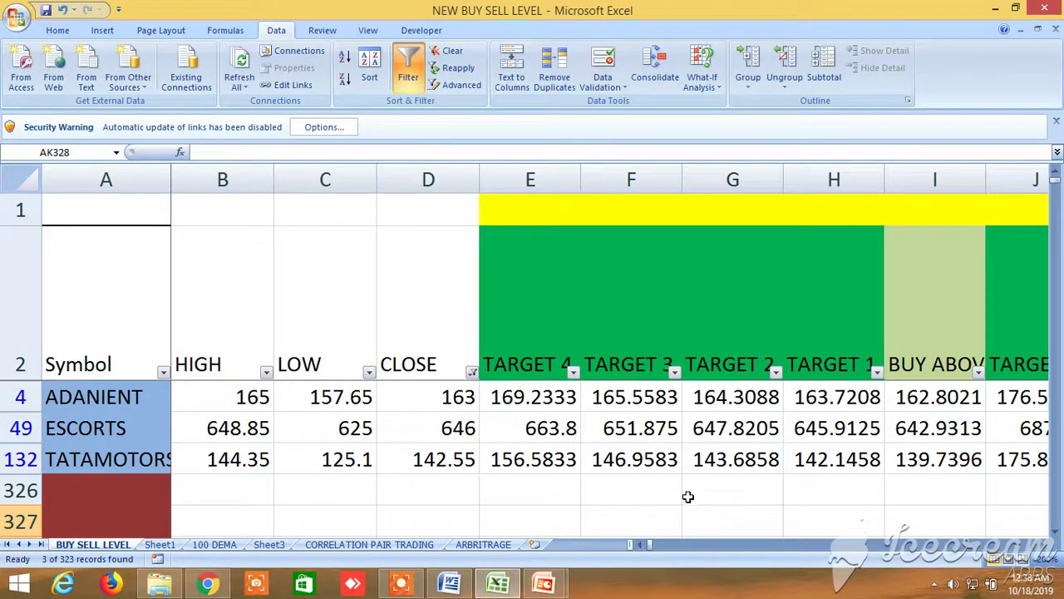
Step: Turn off the filter on the BUY SELL LEVEL sheet and browse the full symbol list through the stock, commodity and index rows
left_click(405, 71)
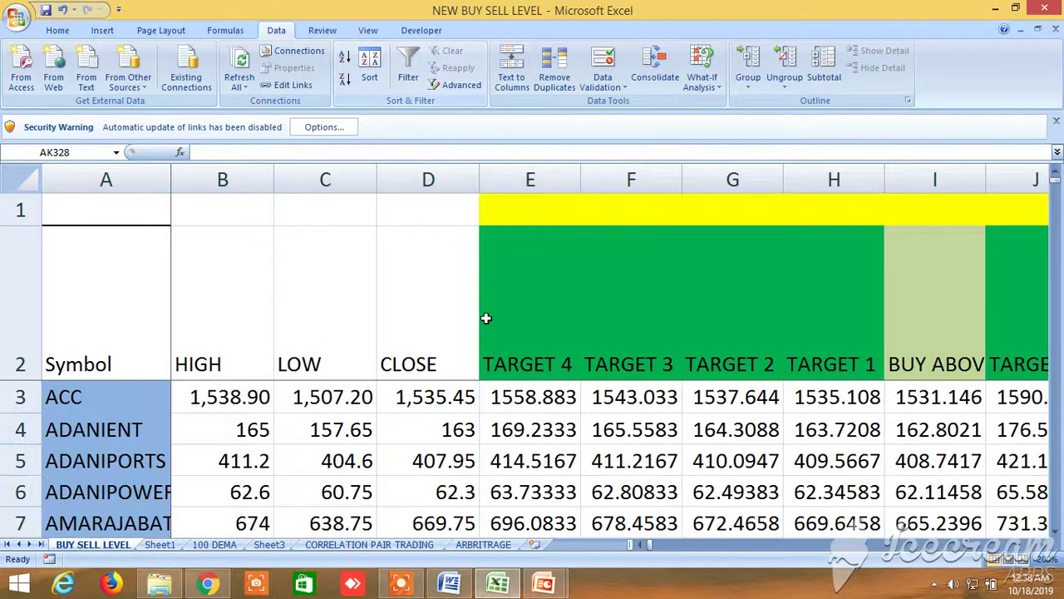
scroll(386, 458, "down", 17)
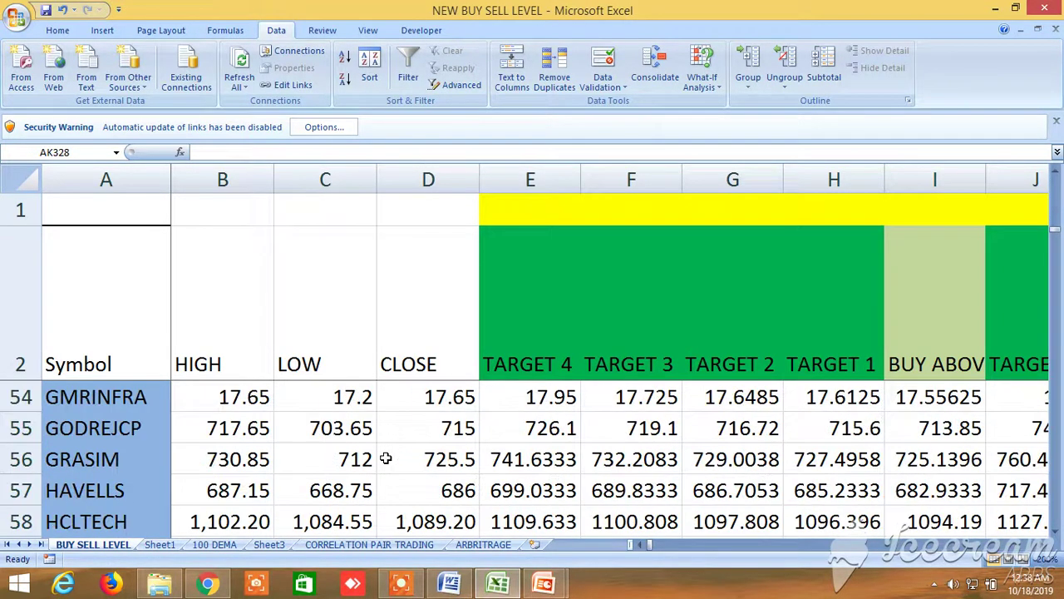
scroll(386, 458, "down", 20)
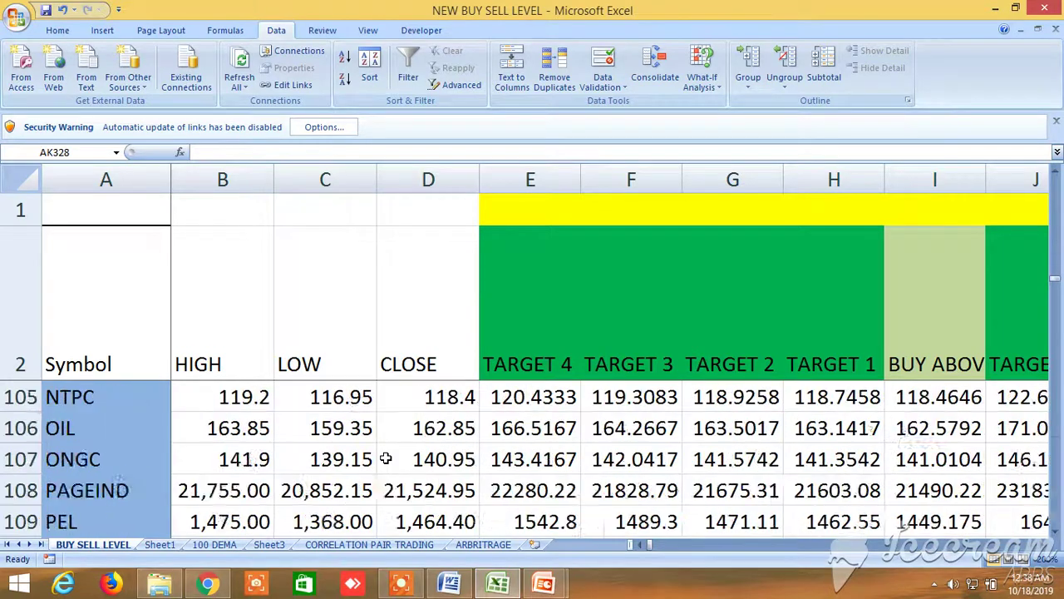
scroll(386, 459, "down", 9)
scroll(386, 458, "up", 1)
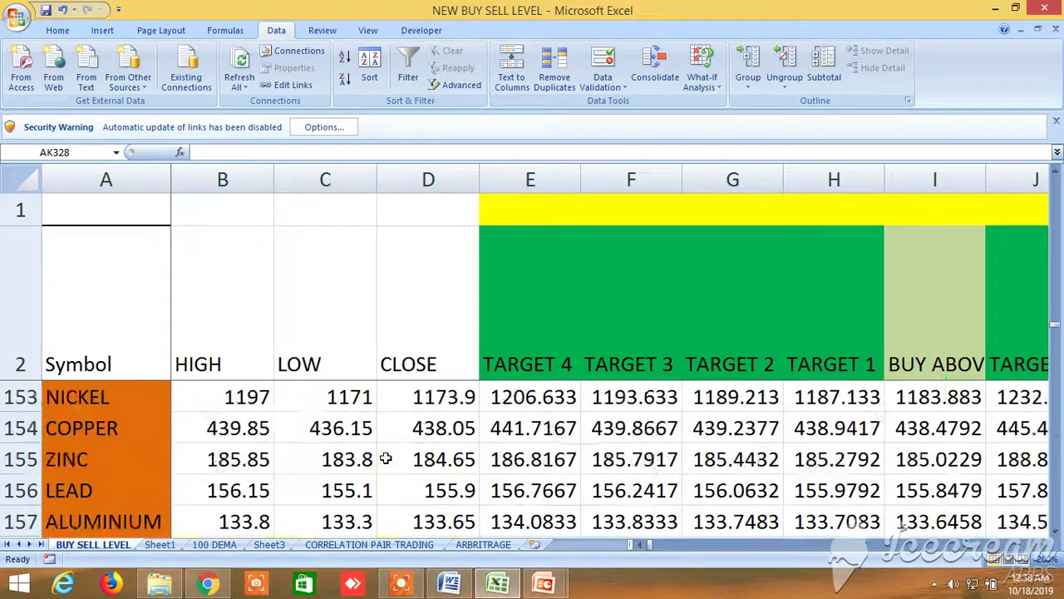
scroll(385, 458, "down", 2)
scroll(386, 458, "down", 2)
scroll(386, 458, "up", 2)
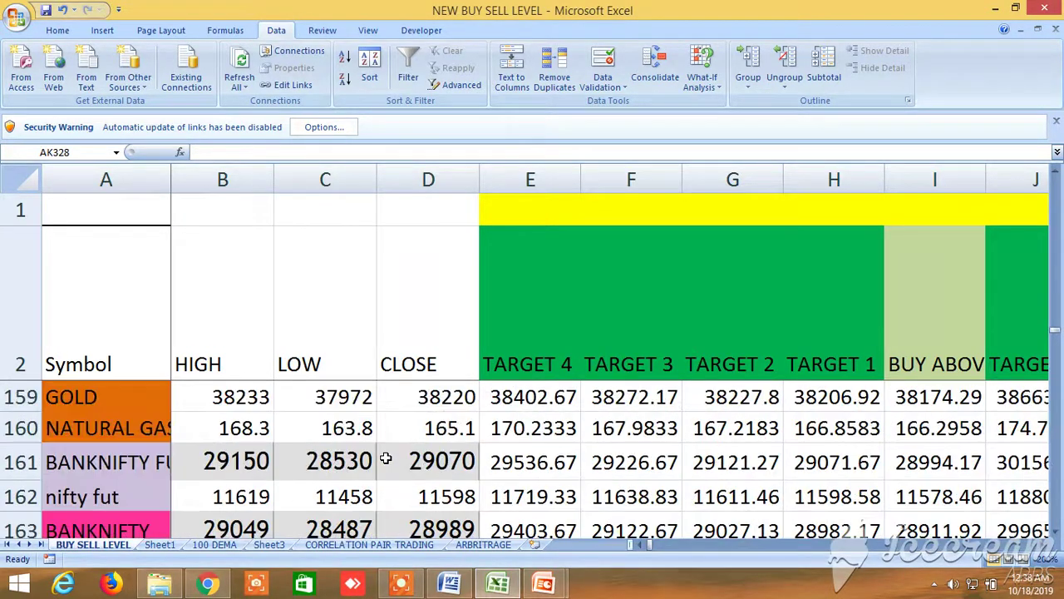
scroll(386, 458, "down", 2)
scroll(386, 458, "down", 8)
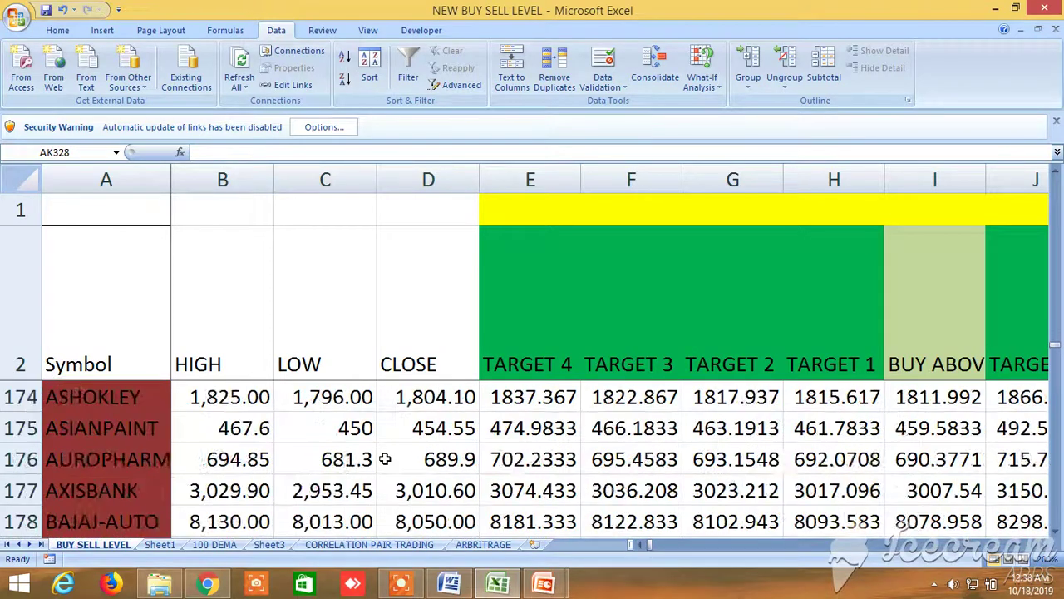
scroll(386, 458, "up", 3)
scroll(385, 458, "up", 18)
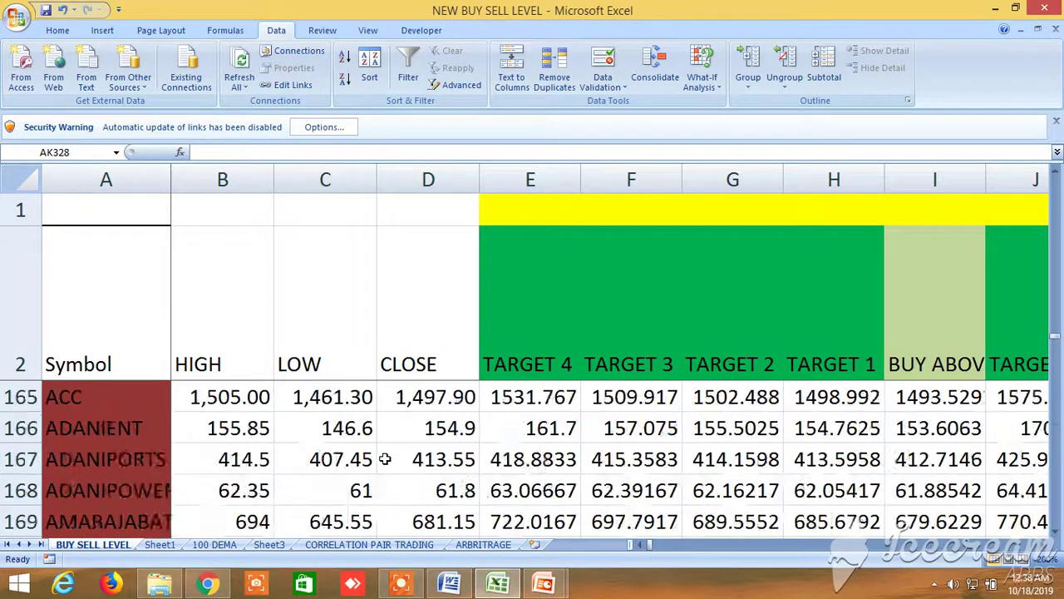
scroll(385, 458, "up", 20)
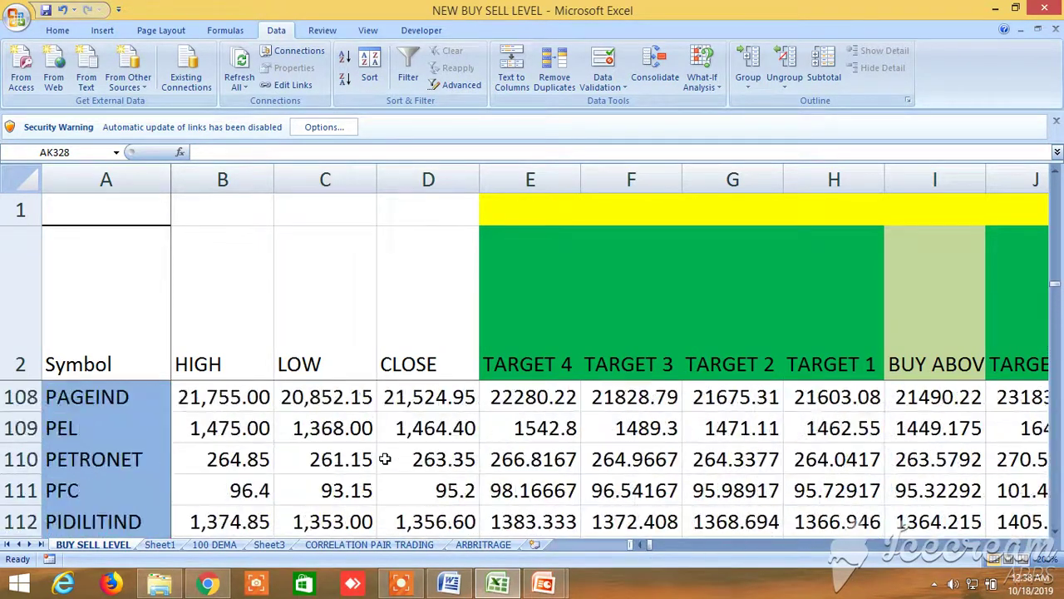
Step: Return to the first symbol rows and select the BUY ABOVE and TARGET 1 headers in turn
scroll(385, 458, "up", 7)
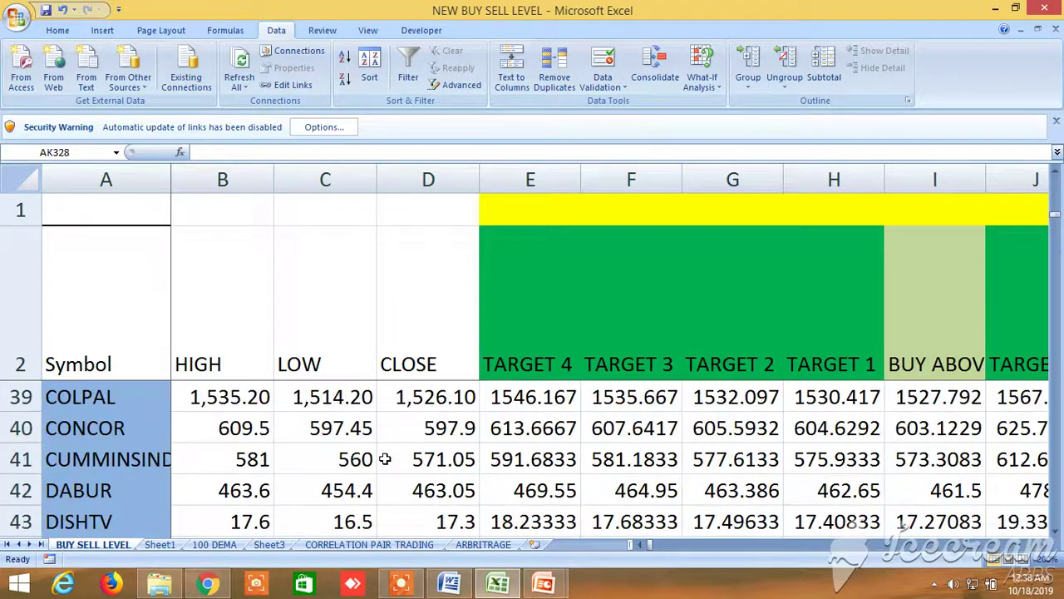
scroll(445, 462, "up", 4)
scroll(452, 462, "up", 5)
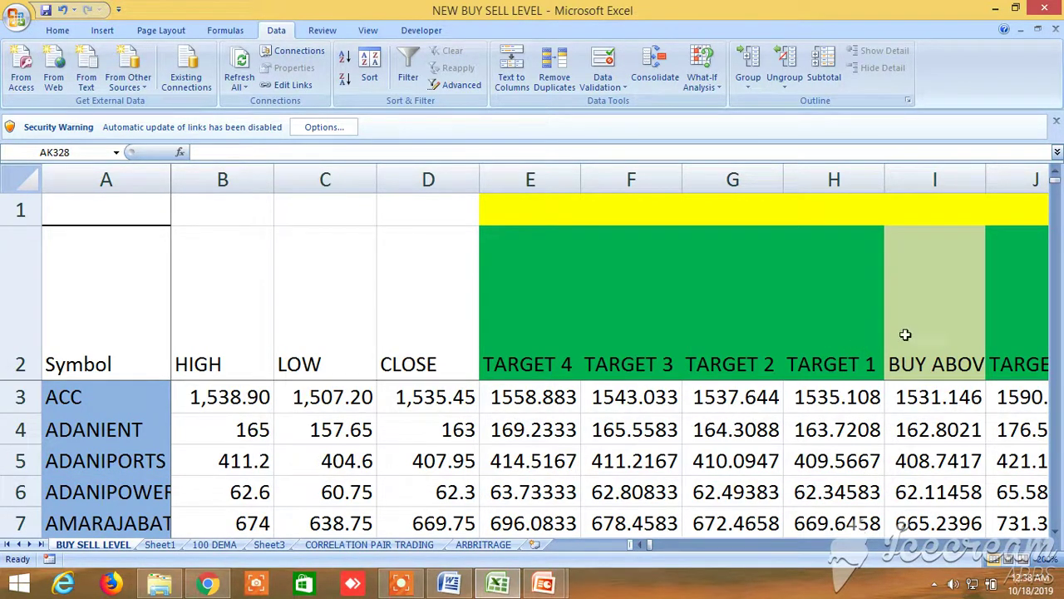
left_click(951, 331)
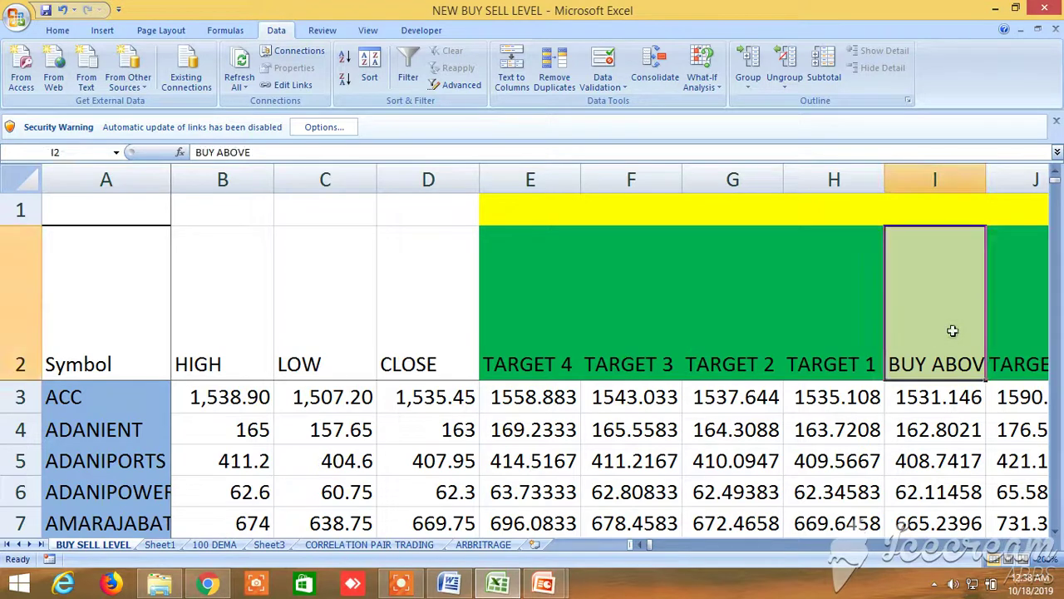
left_click(834, 313)
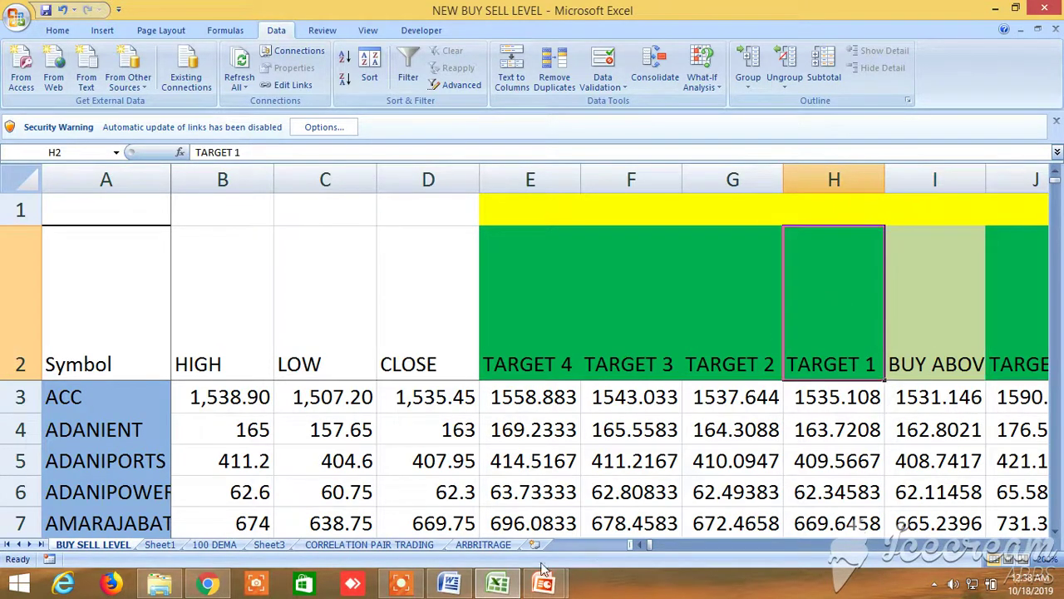
Step: View the whatsapp group document in Word and the CRUDEOIL19OCTFUT chart in Chrome, and return to the Excel workbook
left_click(449, 582)
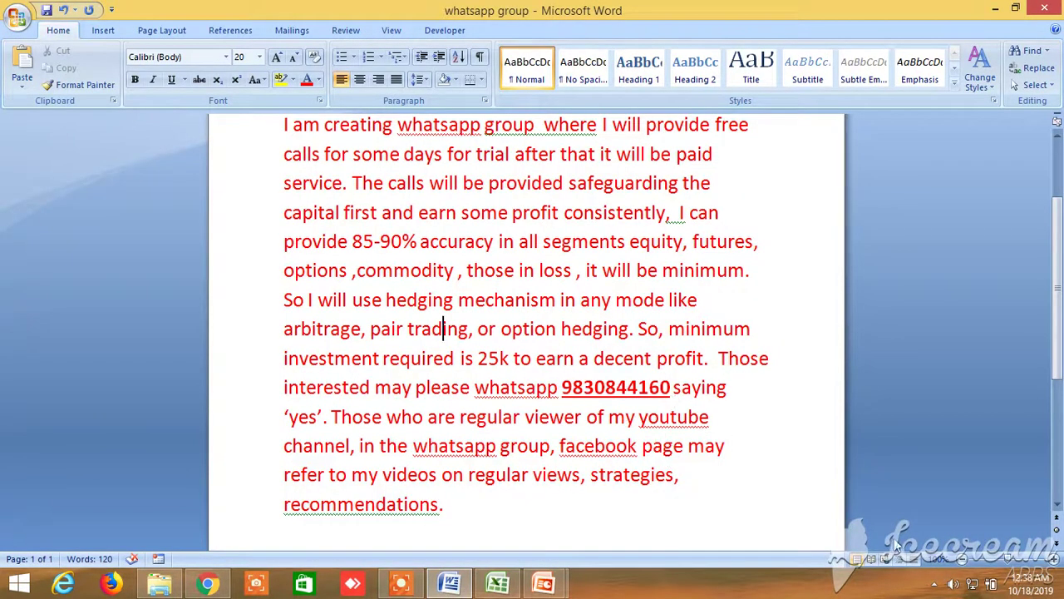
left_click(207, 582)
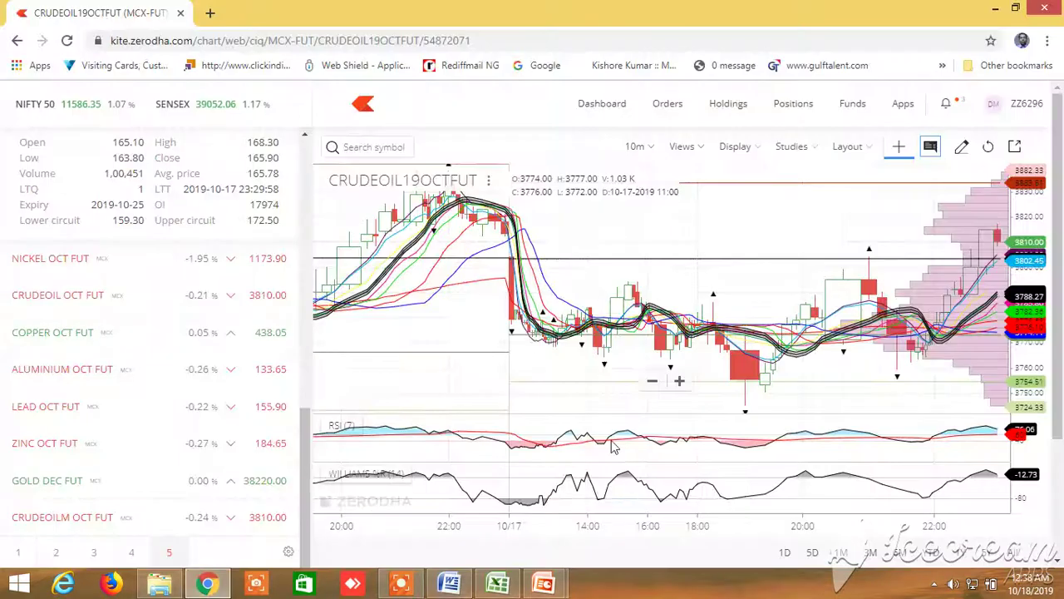
left_click(498, 582)
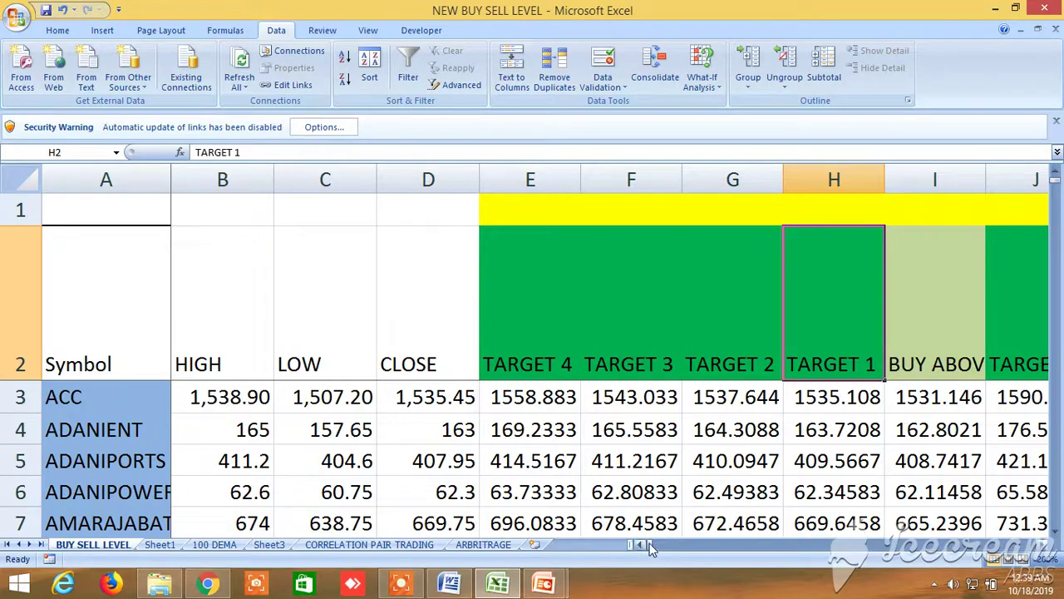
Step: Browse the symbol list from the stocks through the commodities to the BANKNIFTY and NIFTY rows
mouse_move(652, 544)
left_mouse_down()
mouse_move(735, 552)
mouse_move(637, 559)
left_mouse_up()
scroll(542, 487, "down", 13)
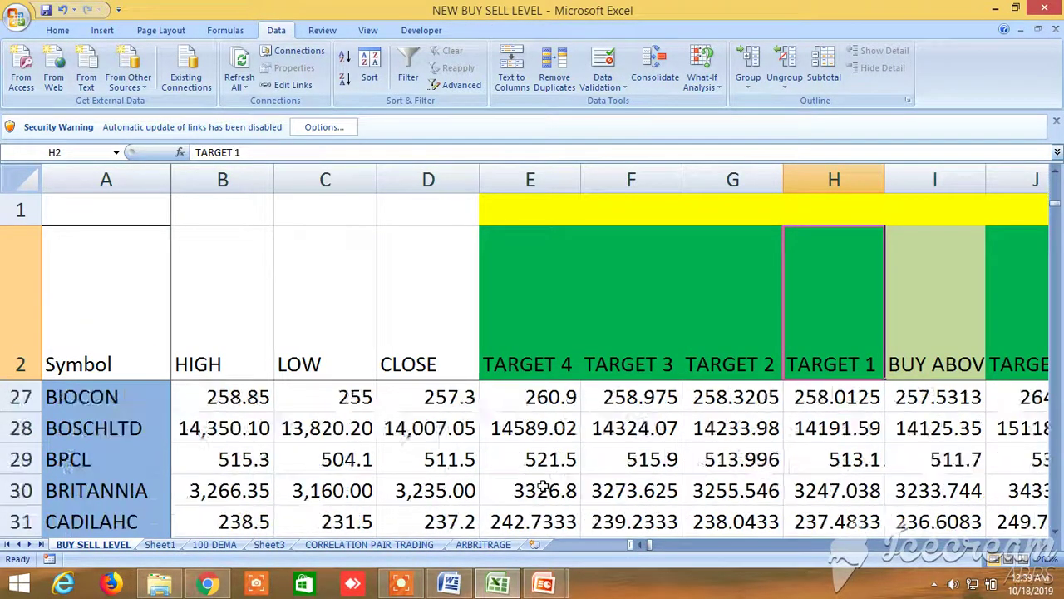
scroll(542, 488, "down", 19)
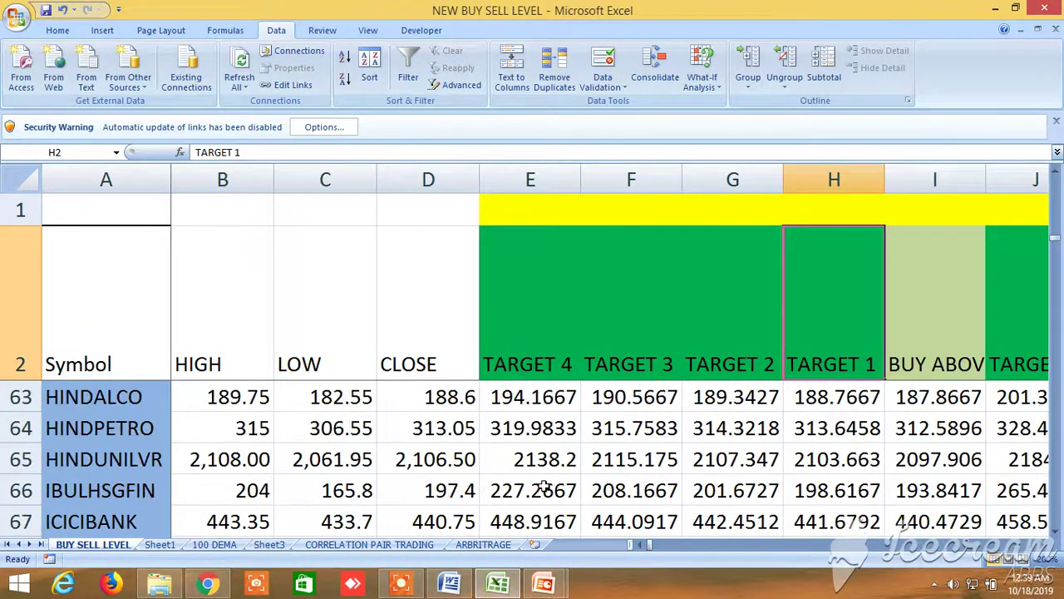
scroll(542, 488, "down", 19)
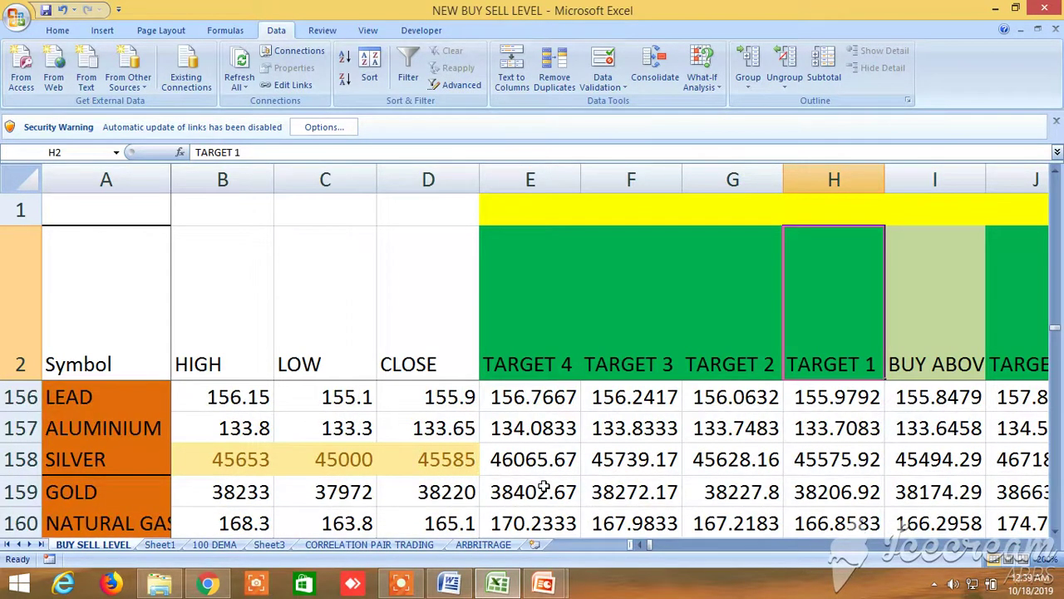
scroll(542, 487, "down", 3)
scroll(542, 487, "up", 2)
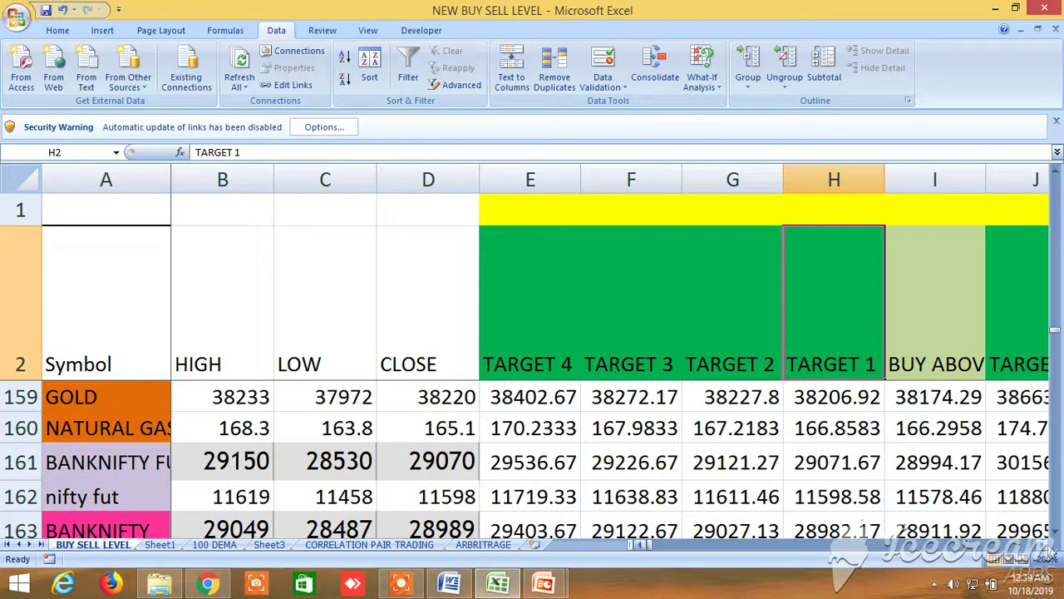
left_click(1054, 537)
left_click(1053, 536)
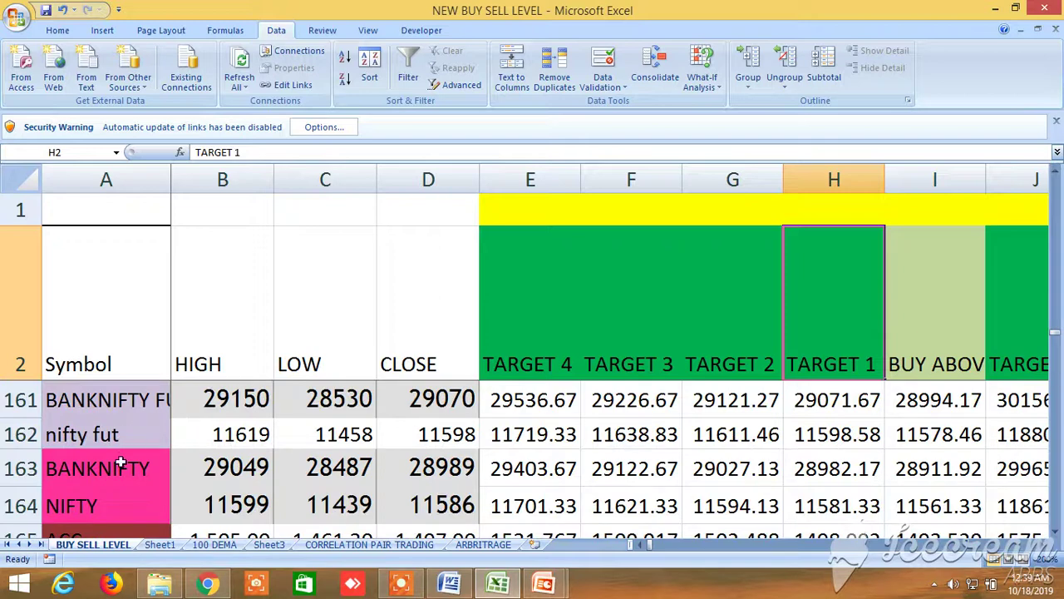
Step: Review the BANKNIFTY and NIFTY rows across the targets, average prices, EMA crossovers, FIBONACCI LEVEL and PIVOT POINT sections, and return to the first columns
left_click(1046, 545)
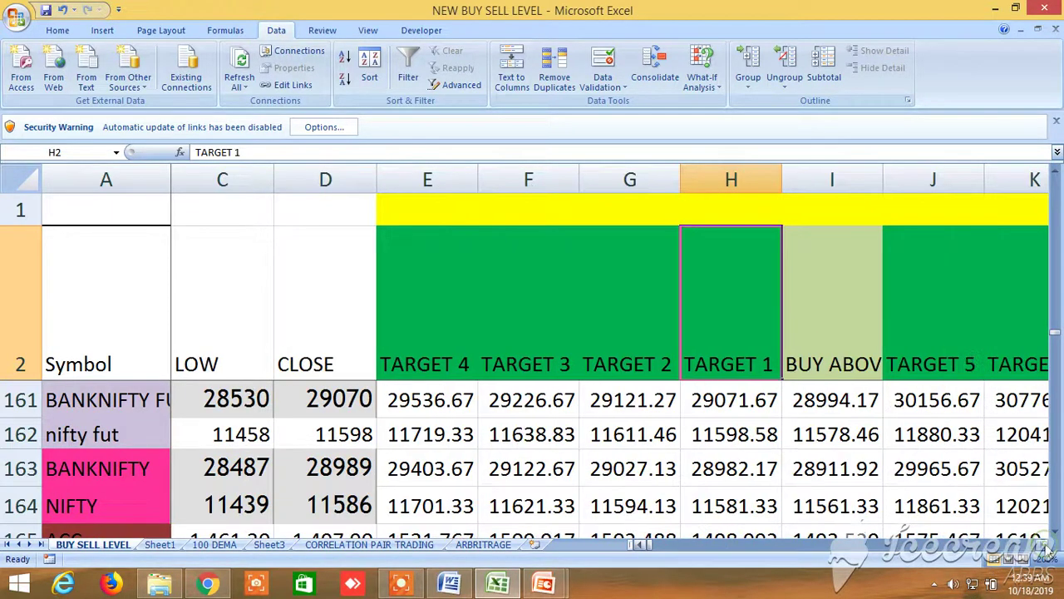
left_click(1046, 546)
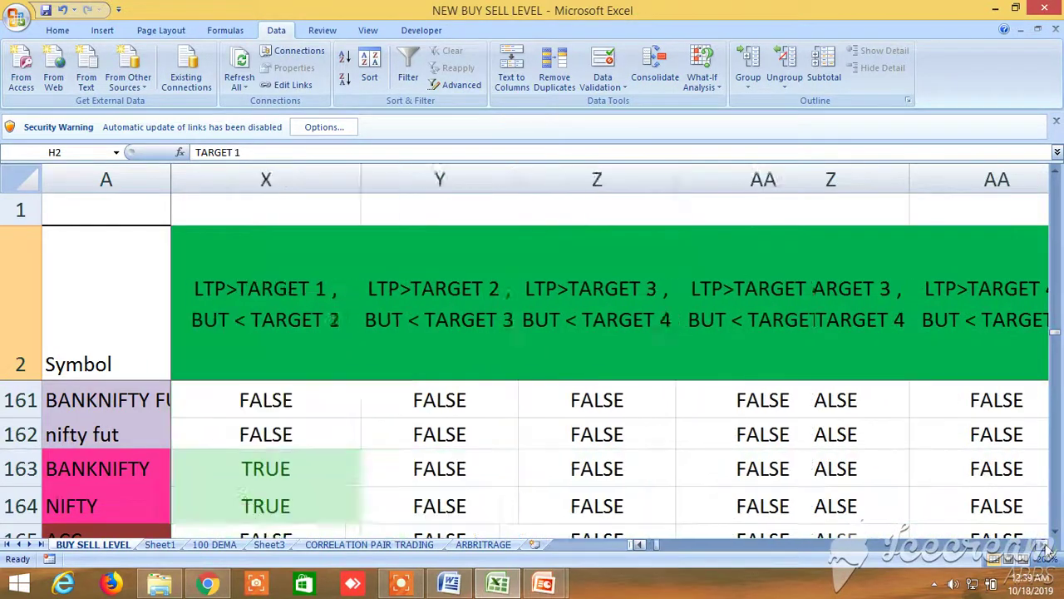
left_click(1046, 545)
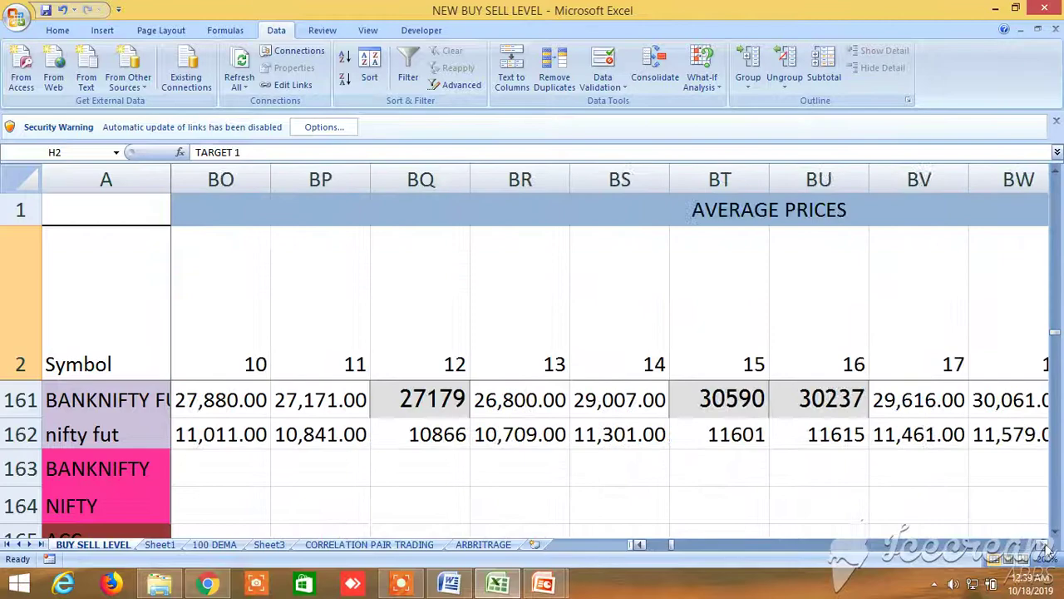
left_click(1046, 545)
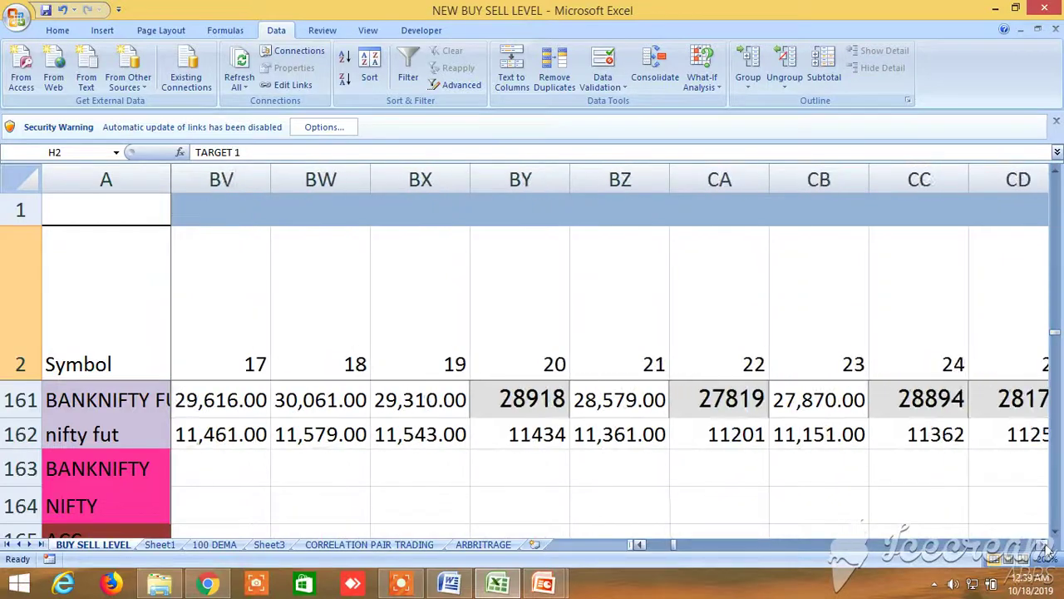
left_click(1046, 546)
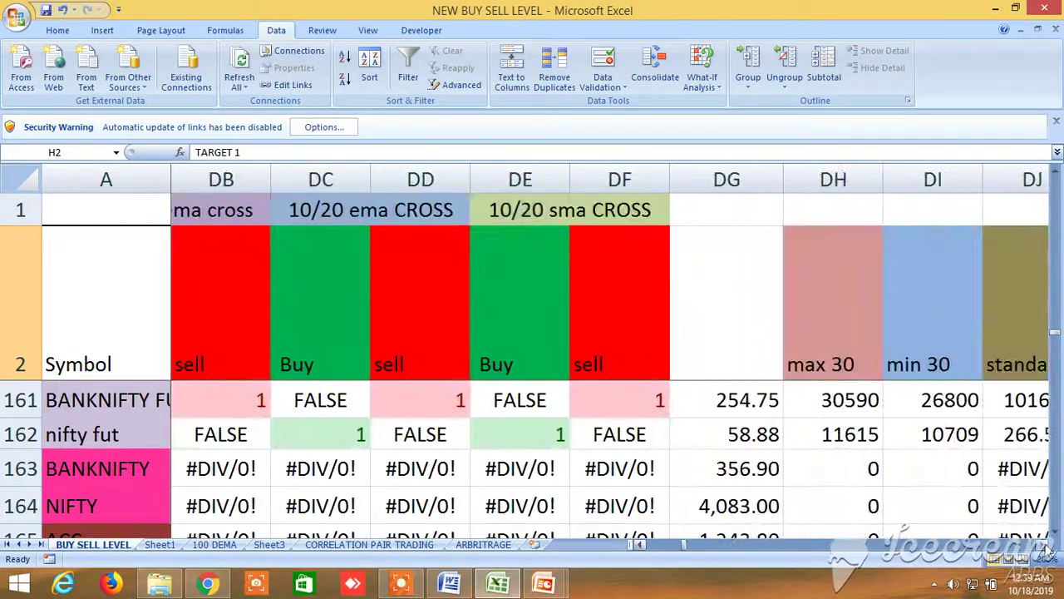
left_click(1046, 546)
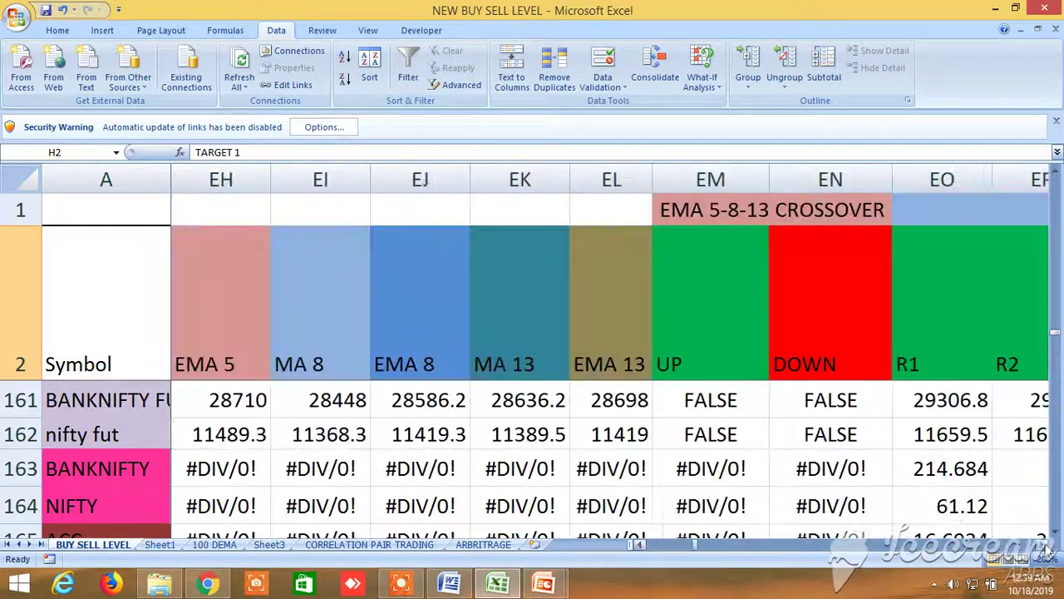
left_click(1046, 546)
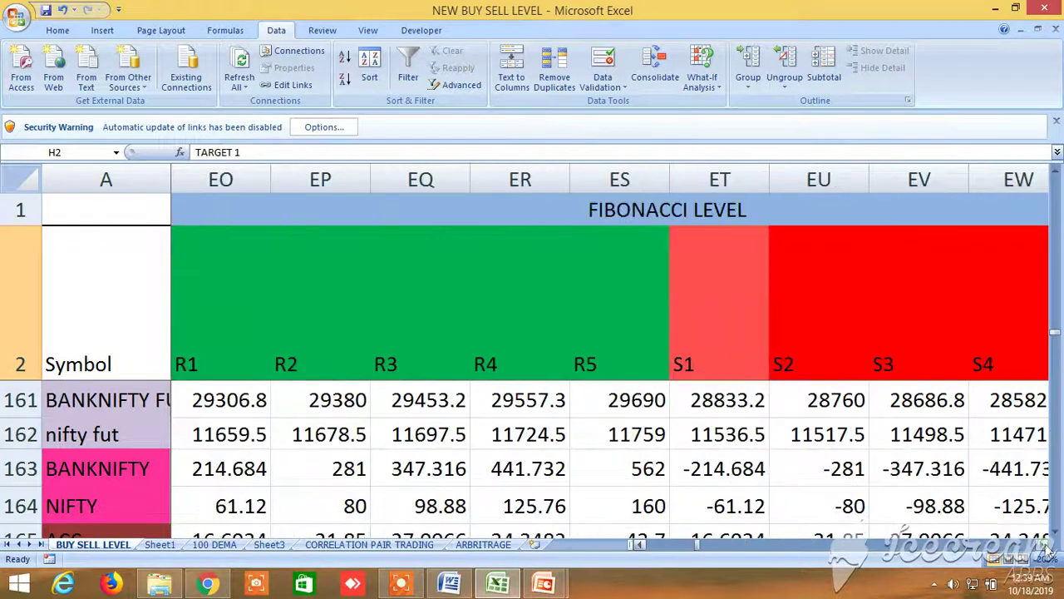
left_click(1046, 545)
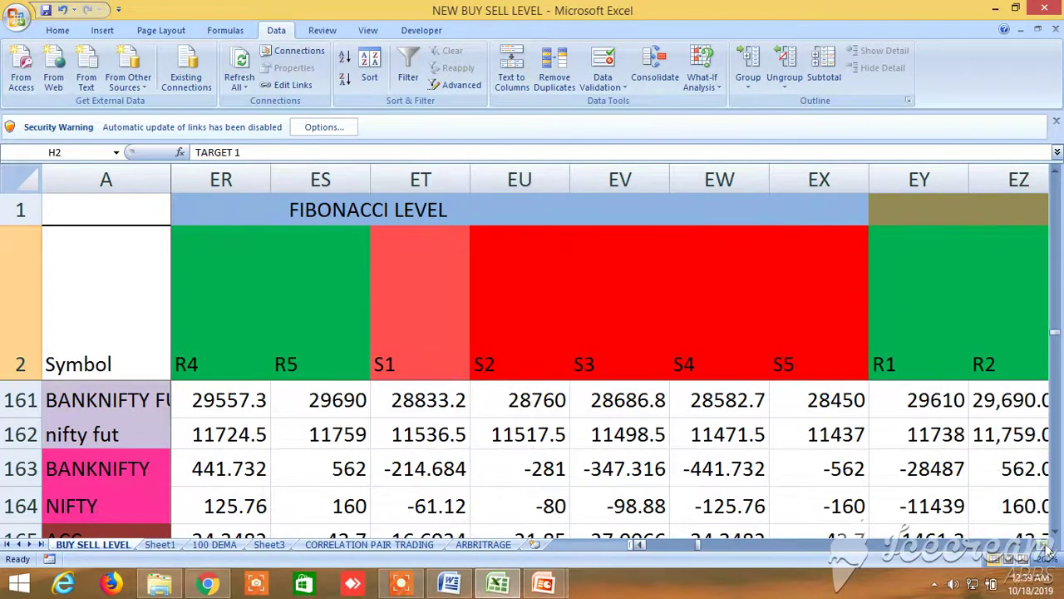
left_click(1046, 546)
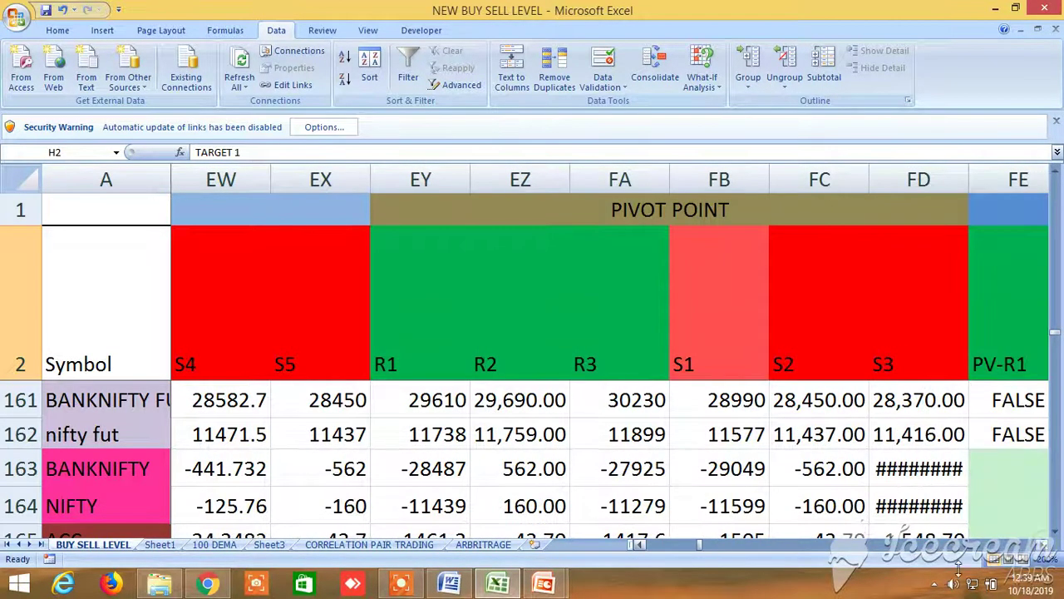
left_click_drag(703, 546, 633, 547)
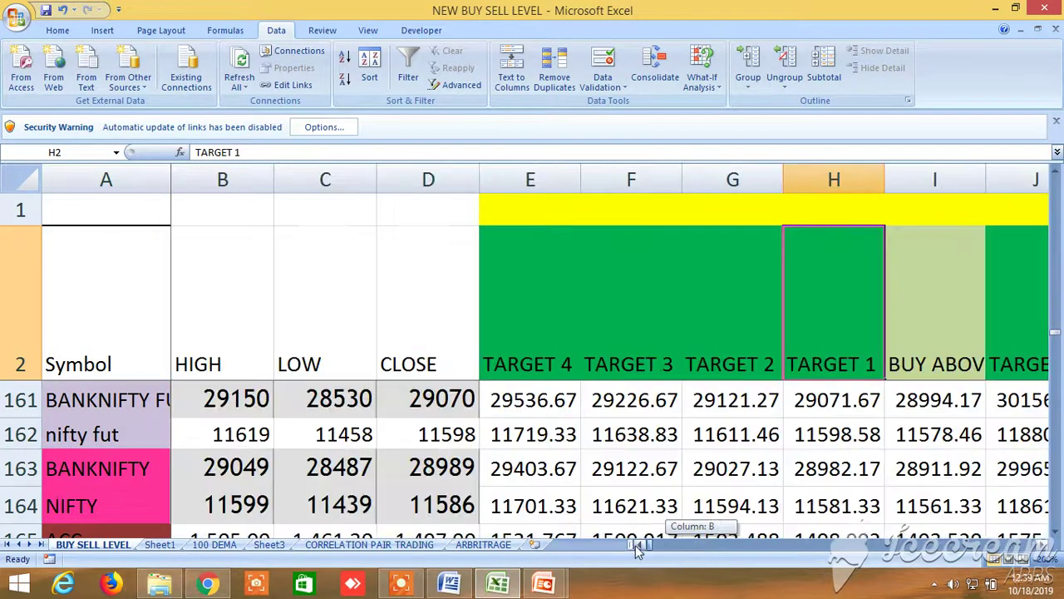
Step: Examine the BUY SELL LEVELS section for the commodity rows from CRUDEOIL to LEAD, covering the buy and sell targets
scroll(271, 470, "up", 2)
scroll(271, 470, "up", 1)
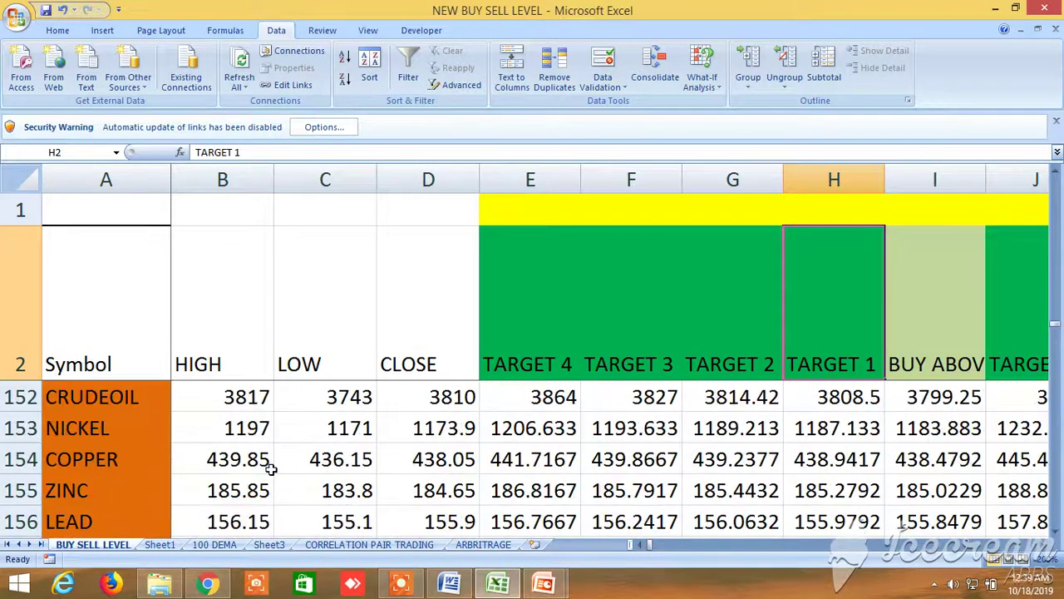
left_click(1045, 546)
left_click(1045, 546)
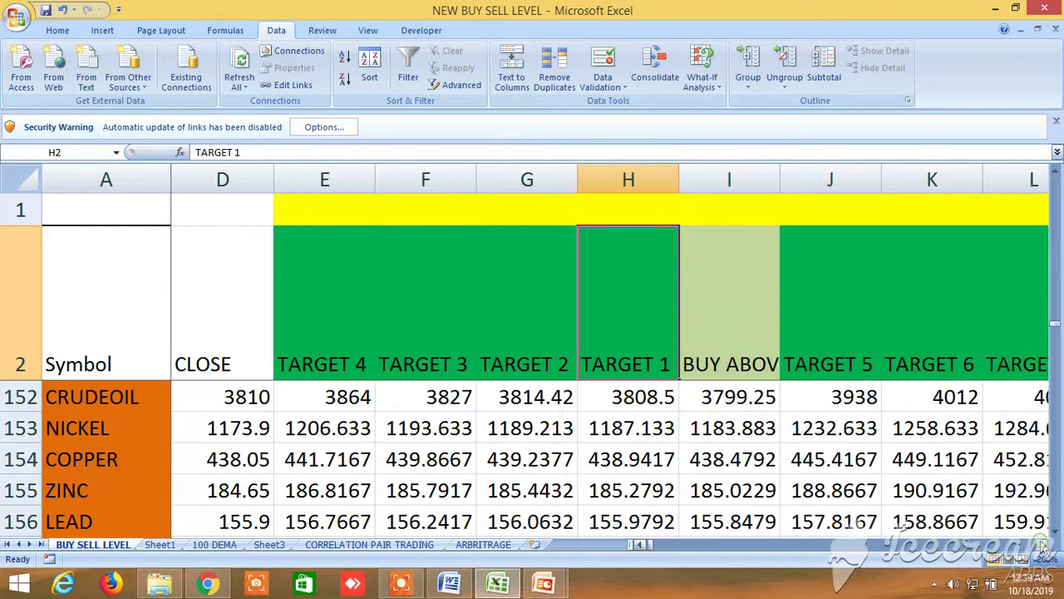
left_click(1043, 546)
left_click(1043, 546)
left_click(1043, 546)
left_click(1043, 546)
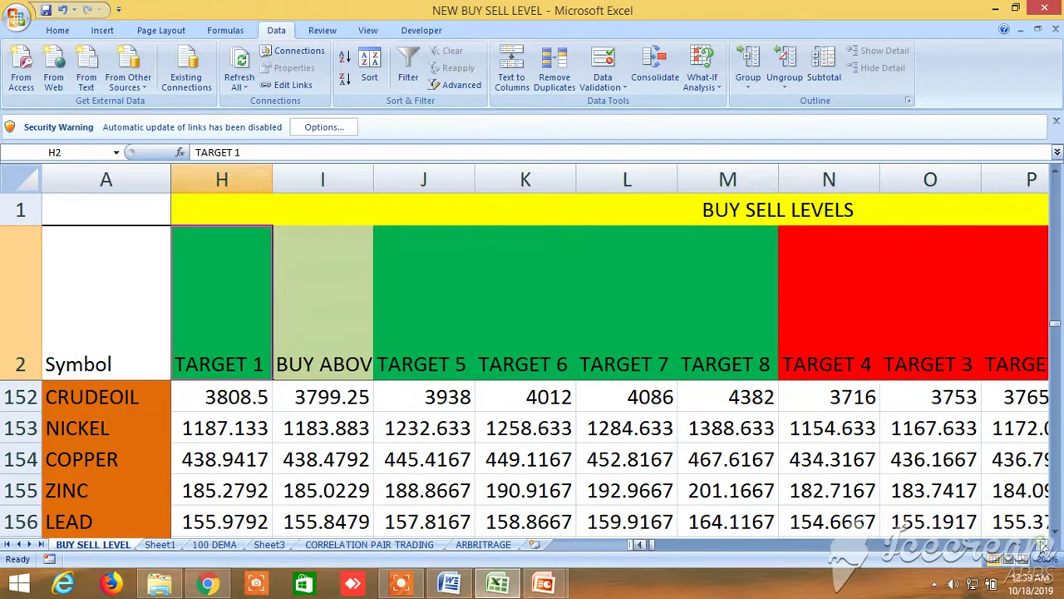
left_click(1043, 545)
left_click(1043, 545)
left_click(1043, 546)
left_click(1043, 545)
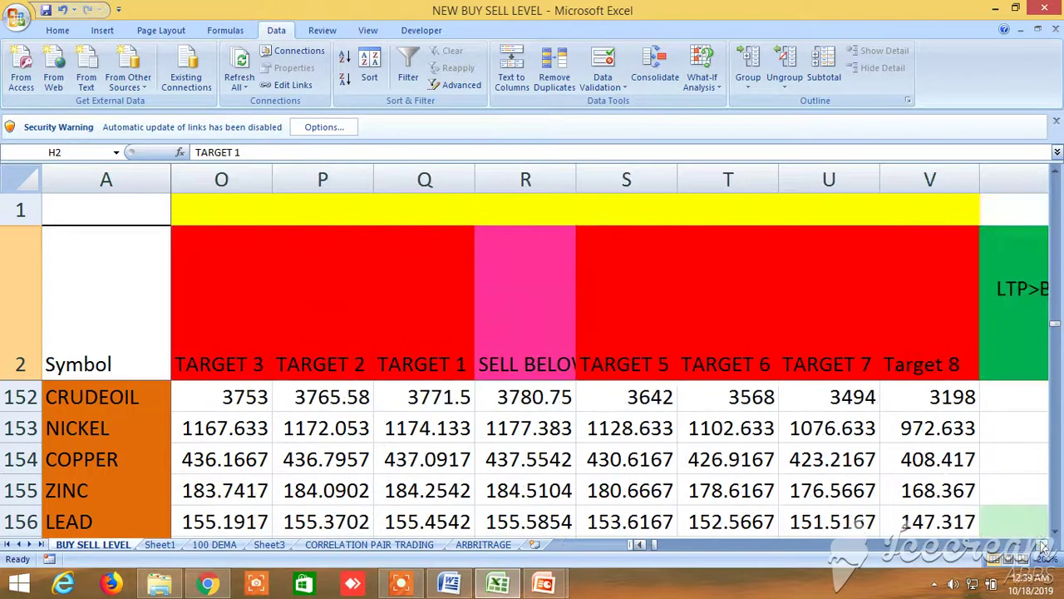
Step: Check the commodity rows' LTP condition columns, from LTP above the buy level to LTP below TARGET 7
left_click(1042, 546)
left_click(1043, 545)
left_click(1043, 545)
left_click(1043, 545)
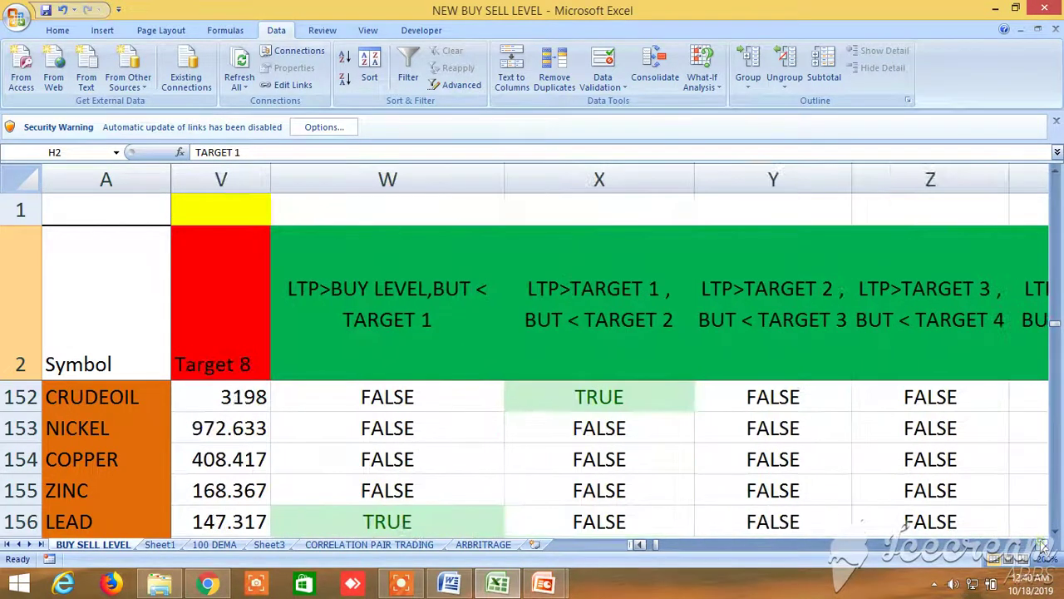
left_click(1043, 545)
left_click(1042, 546)
left_click(1043, 545)
left_click(1043, 546)
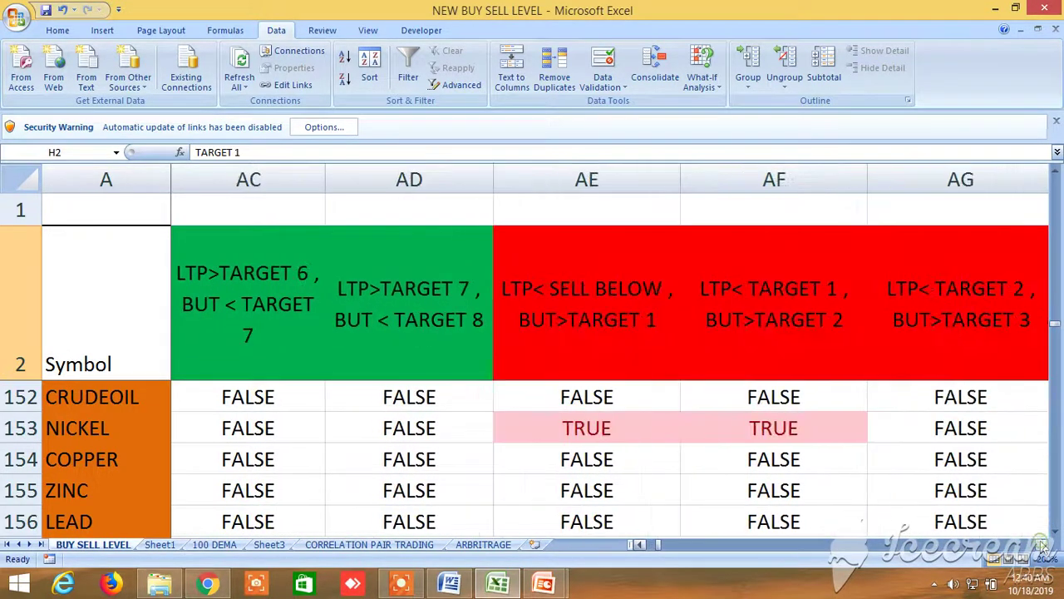
left_click(1043, 546)
left_click(1042, 545)
left_click(1042, 545)
left_click(1042, 546)
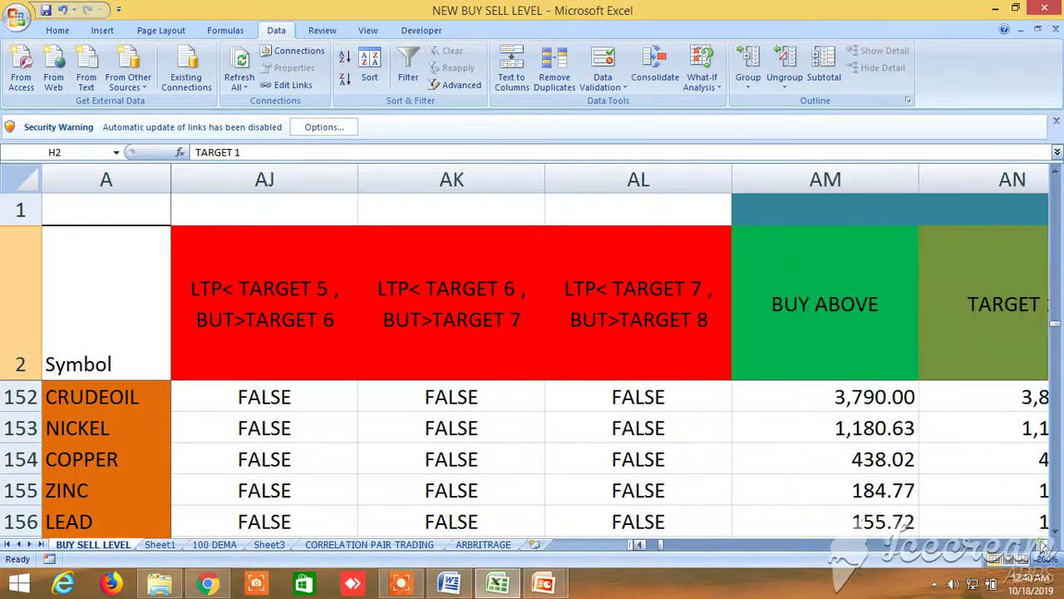
Step: Review the commodities' ALTERNATIVE BUY SELL LEVELS and the ADVANCE/DECLINE RATIO, volatility, delivery percentage and change columns
left_click(1043, 546)
left_click(1043, 545)
left_click(1043, 545)
left_click(1043, 545)
left_click(1043, 545)
left_click(1043, 545)
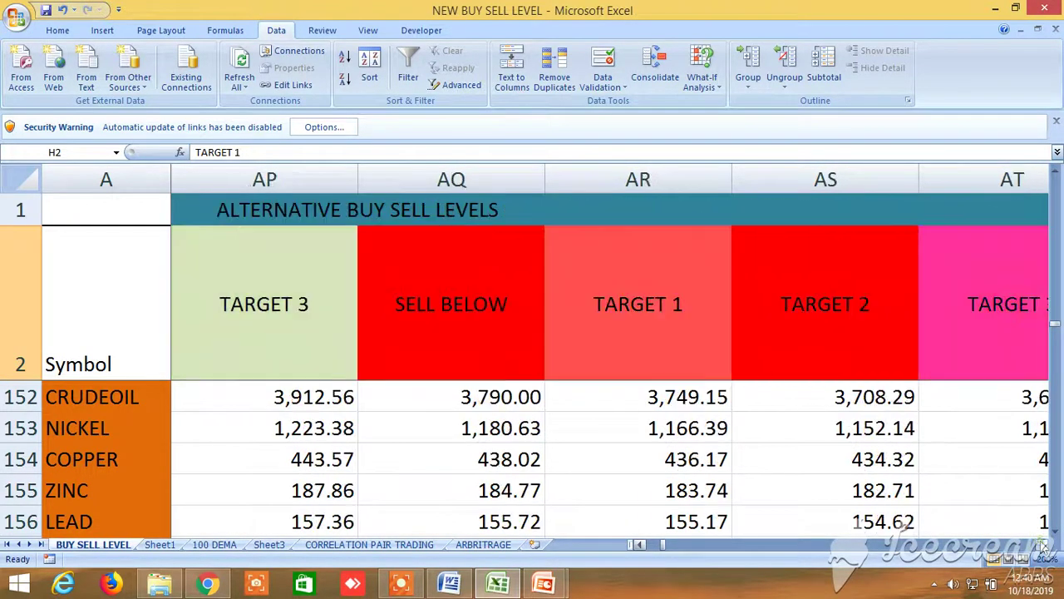
left_click(1043, 545)
left_click(1043, 545)
left_click(1043, 545)
left_click(1043, 545)
left_click(1043, 546)
left_click(1043, 546)
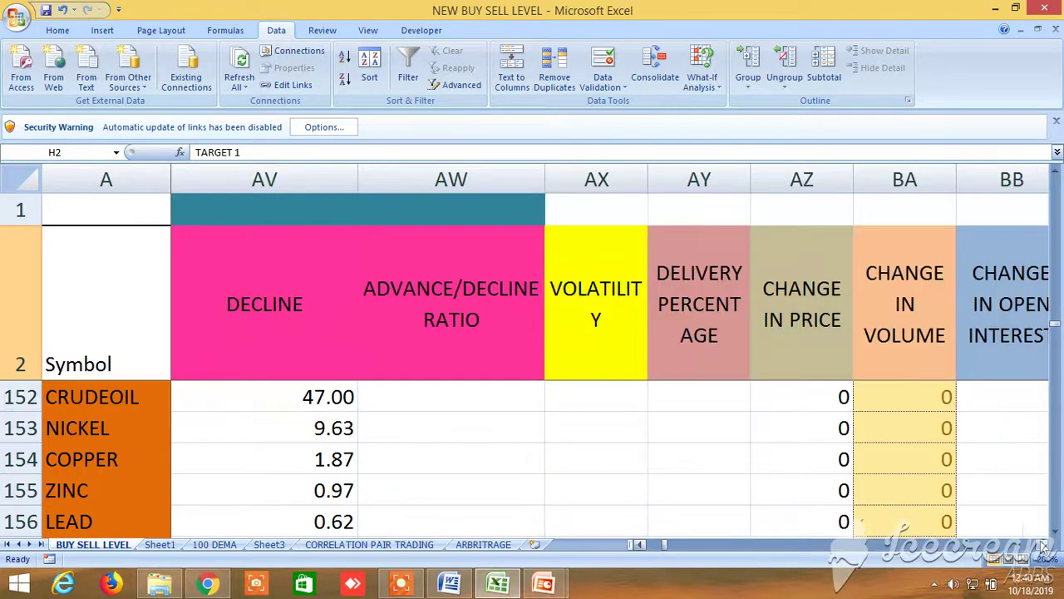
Step: Look through the commodities' daily average prices and indicator columns up to the PIVOT POINT section
left_click(1043, 546)
left_click(1043, 546)
left_click(1043, 545)
left_click(1043, 545)
left_click(1042, 546)
left_click(1042, 546)
left_click(1043, 546)
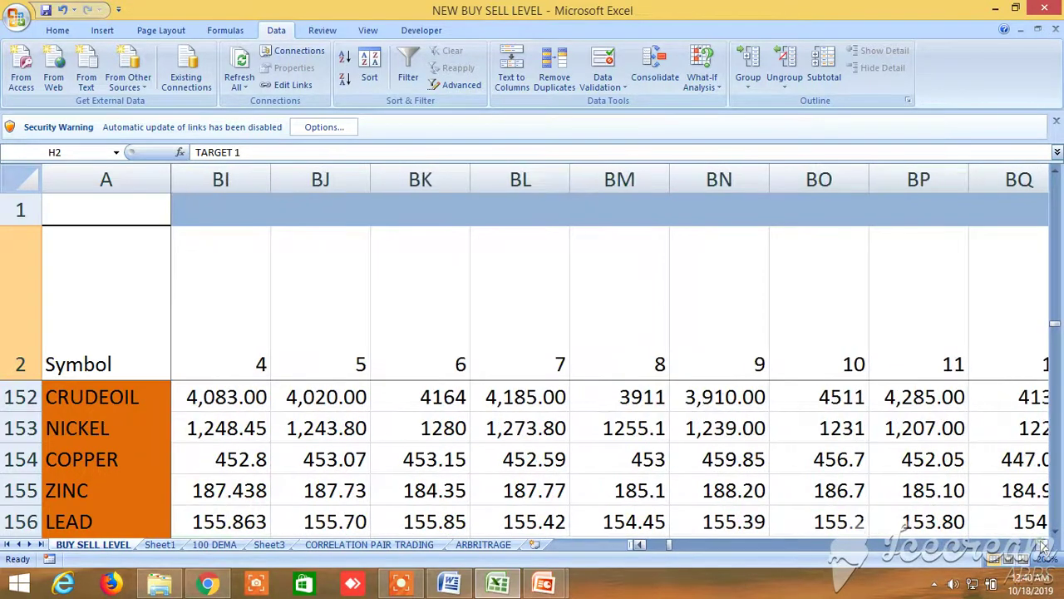
left_click_drag(1043, 546, 1042, 546)
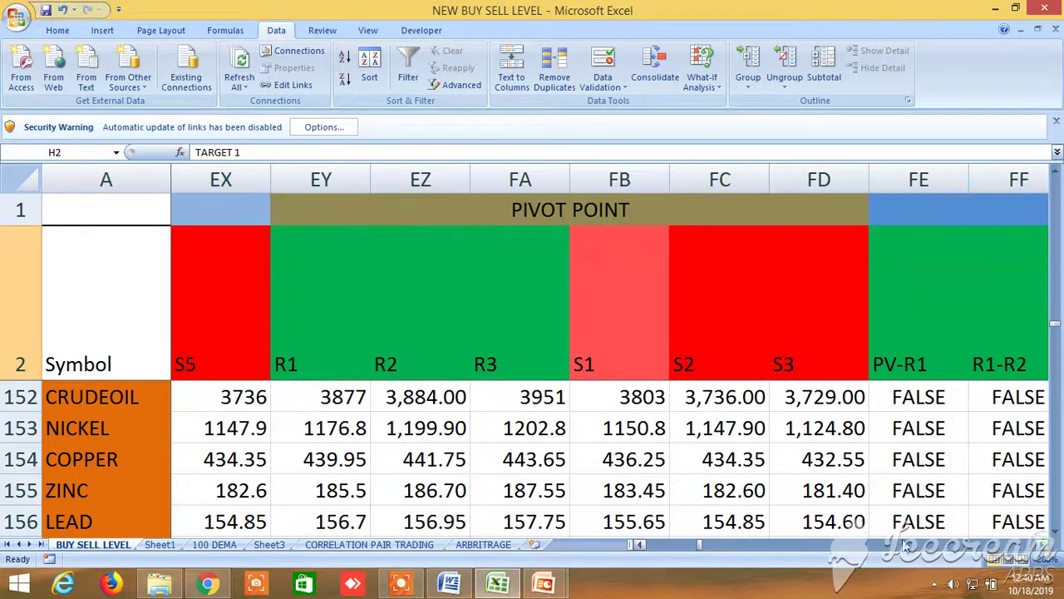